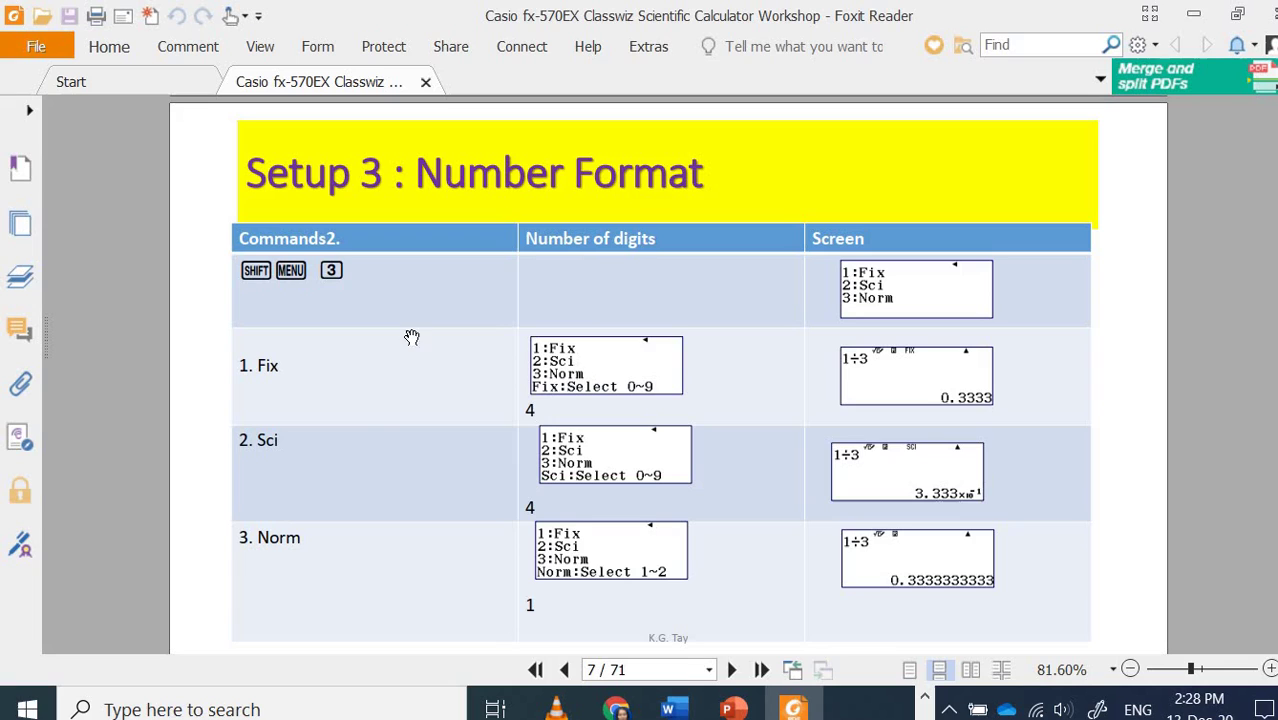
Bring up the emulator and choose Fix under SETUP's Number Format, leaving the 0–9 digit prompt.
click(925, 700)
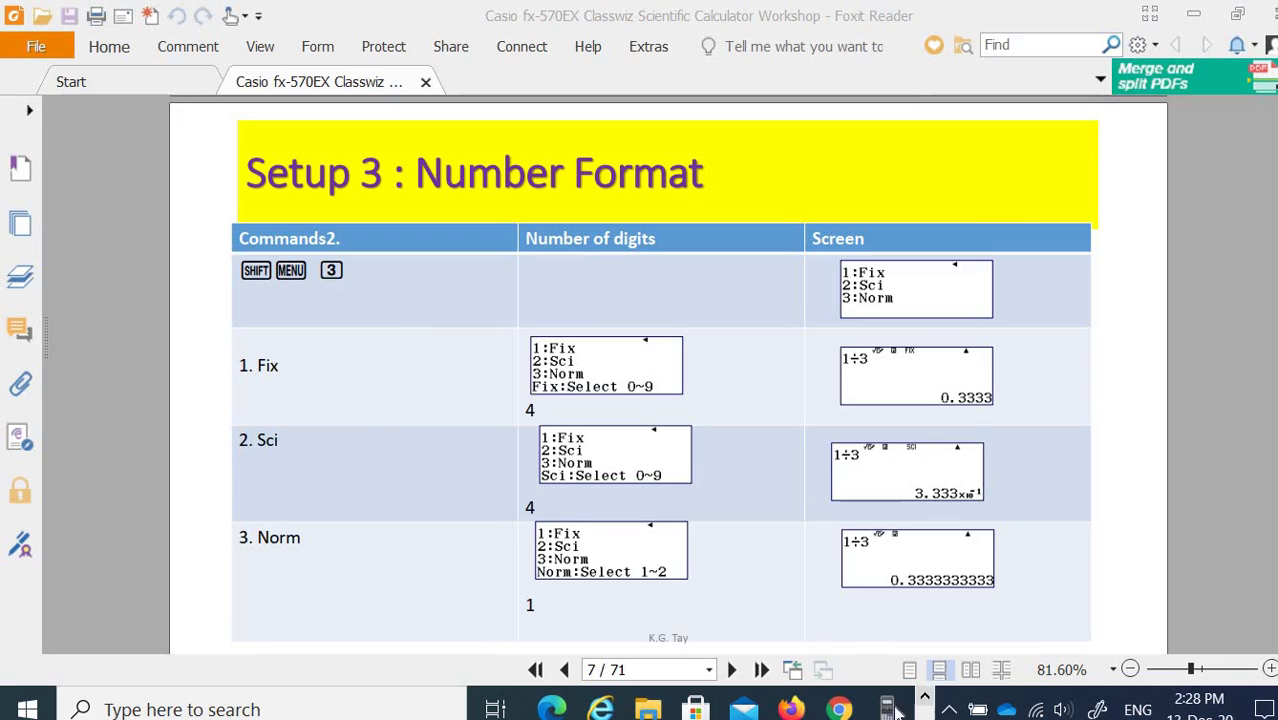
click(886, 709)
click(995, 330)
click(1151, 330)
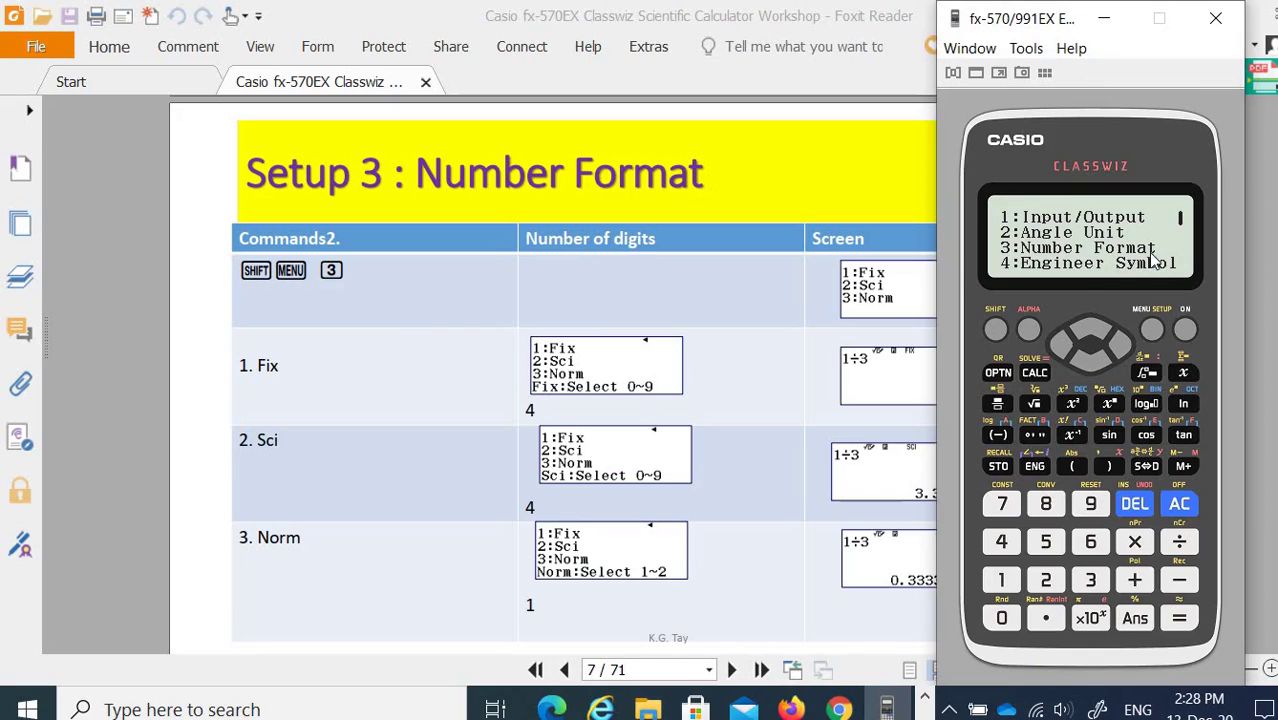
click(1092, 582)
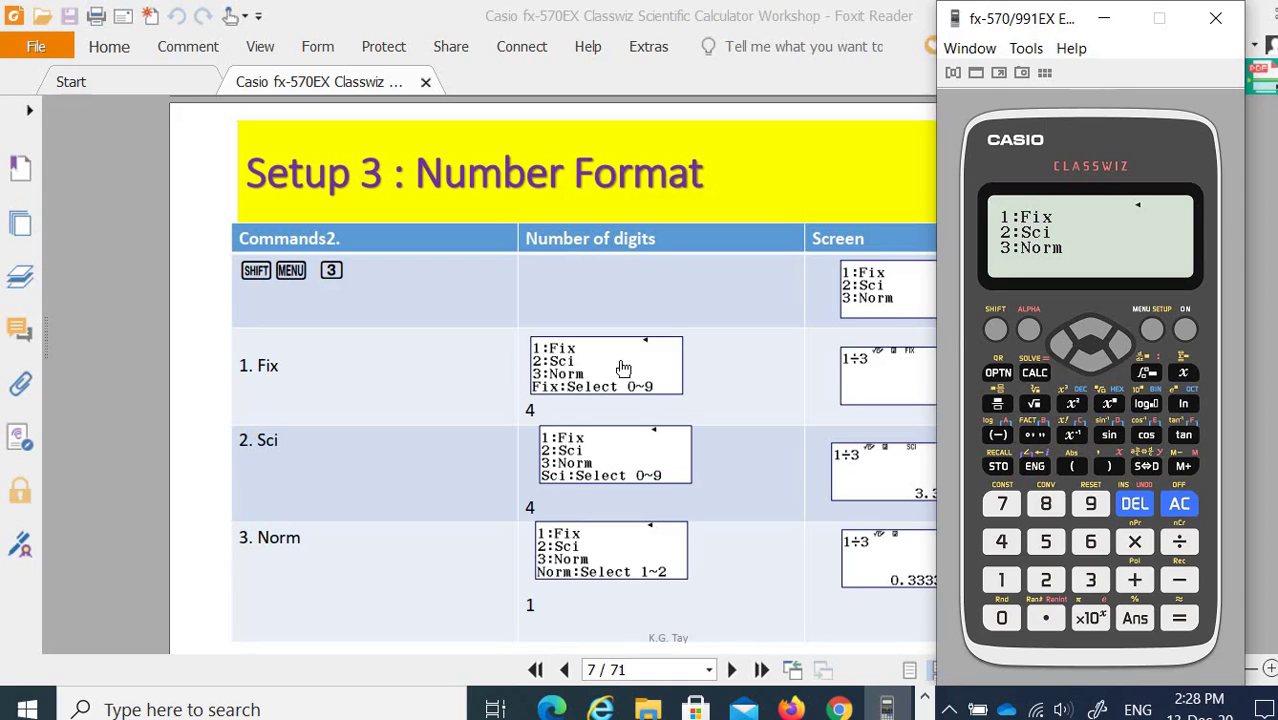
click(955, 26)
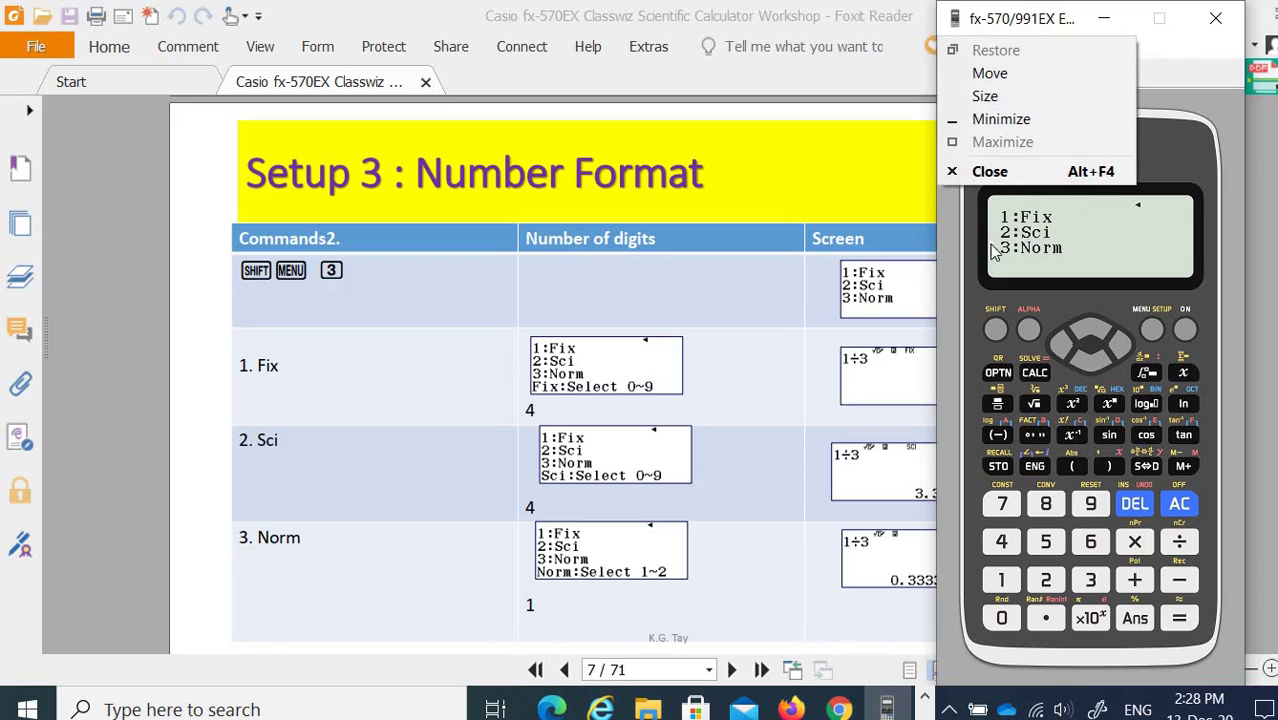
click(1008, 585)
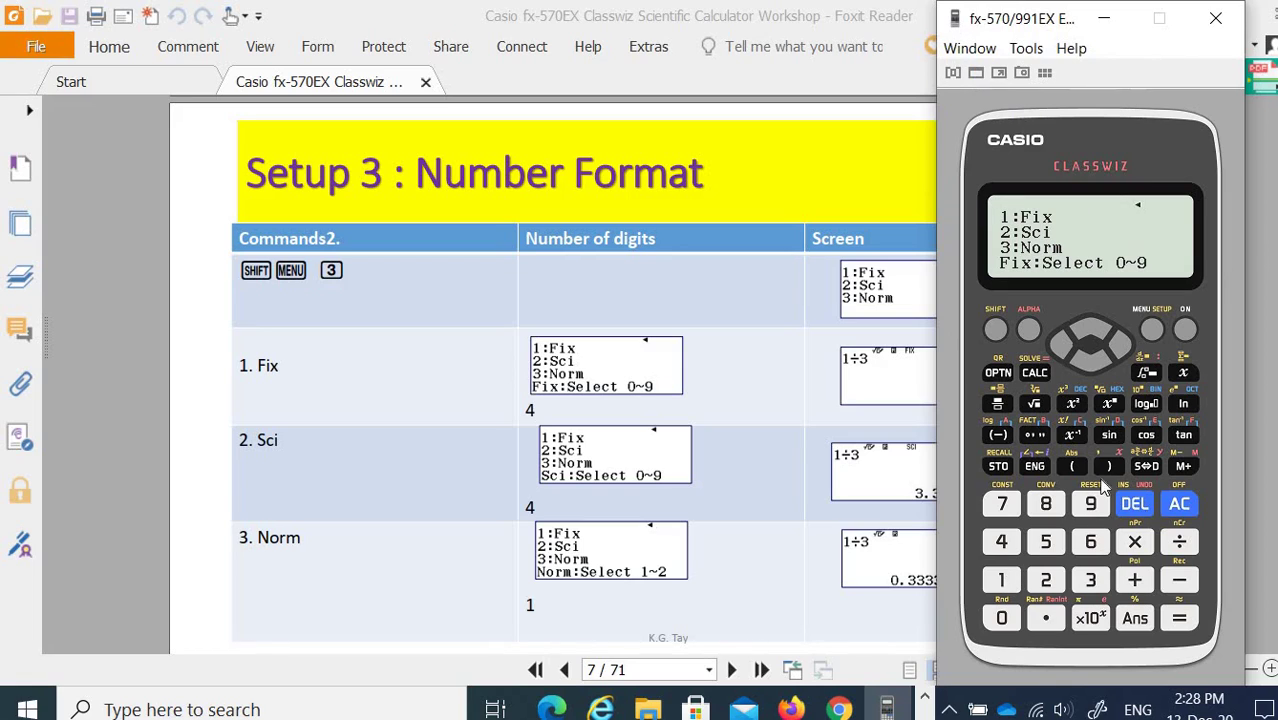
Set Fix to 3 places and compute 1/3, converting it to 0.333 with S⇔D.
click(1091, 583)
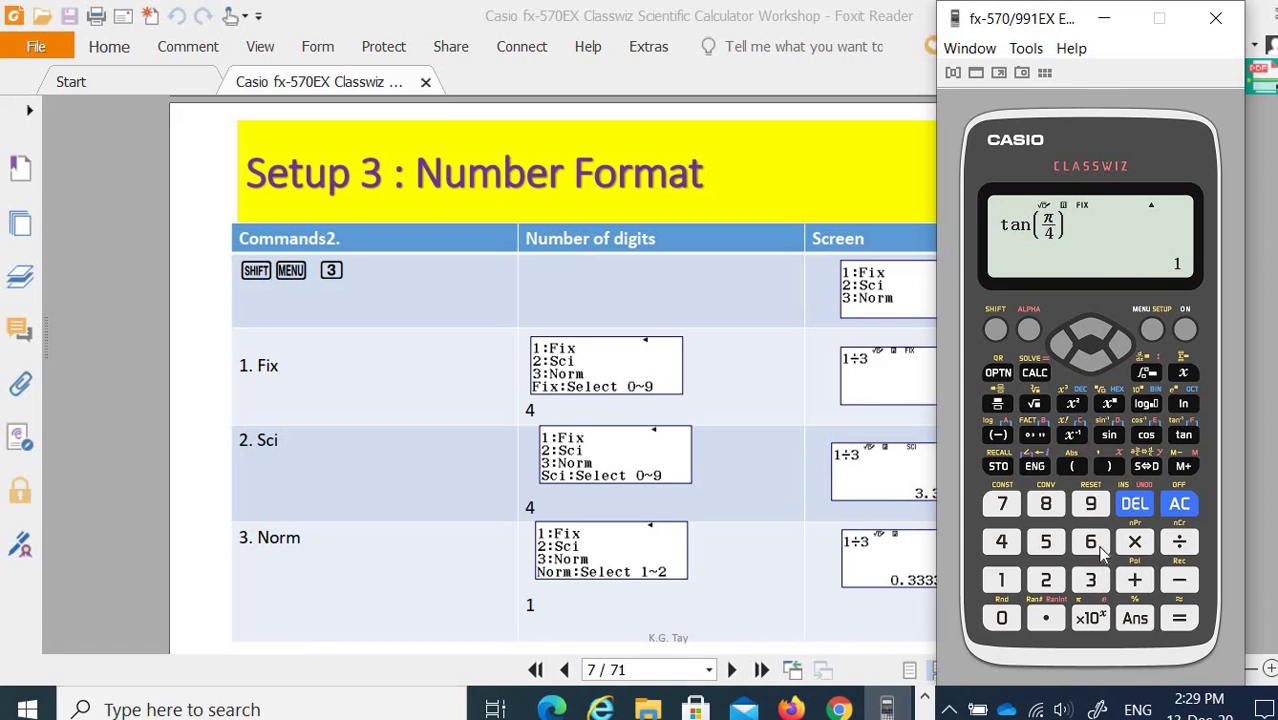
click(997, 404)
click(1001, 580)
click(1091, 580)
click(1180, 620)
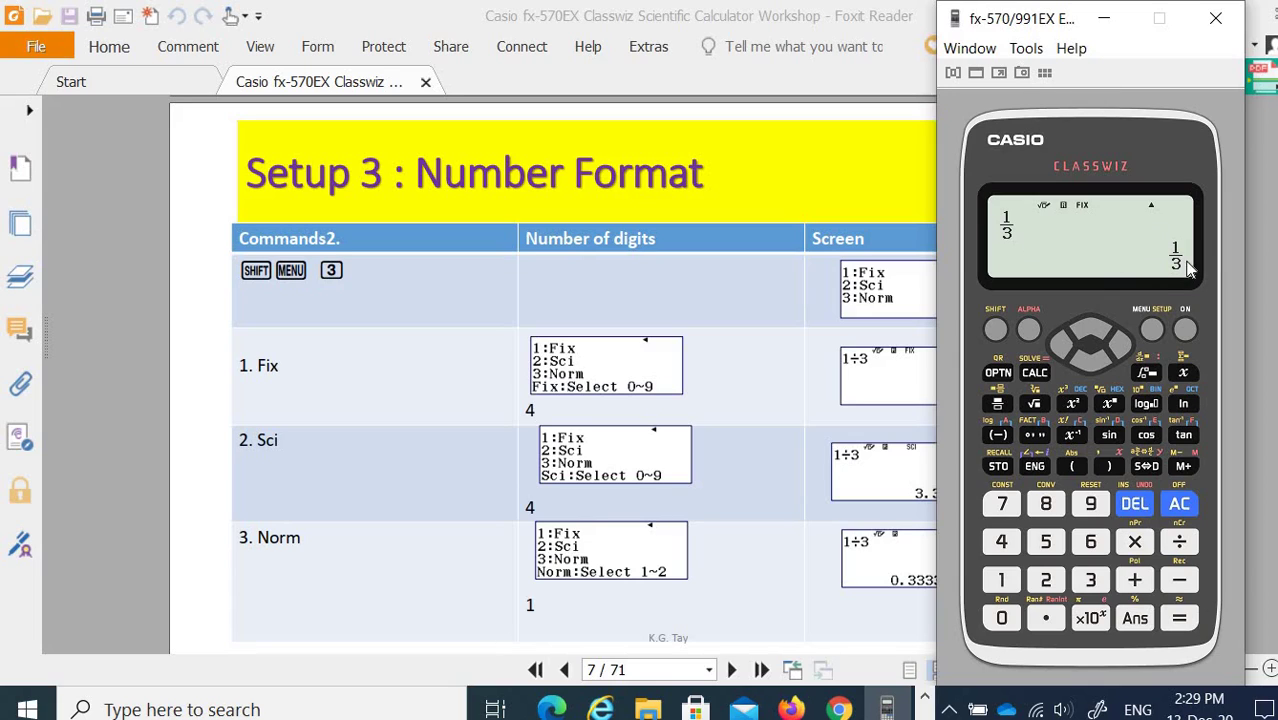
click(1146, 467)
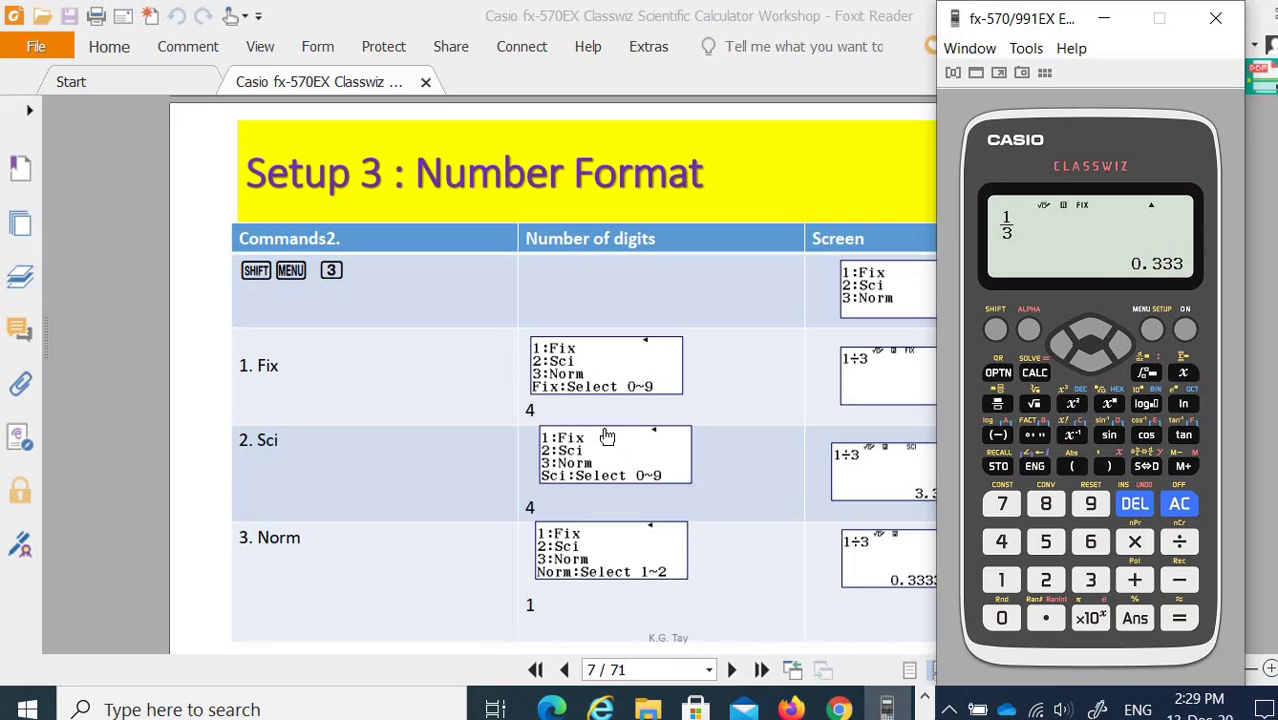
click(995, 331)
Switch to Sci 9 so 1/3 converts to 3.33333333×10⁻¹, then reopen SETUP.
click(1151, 330)
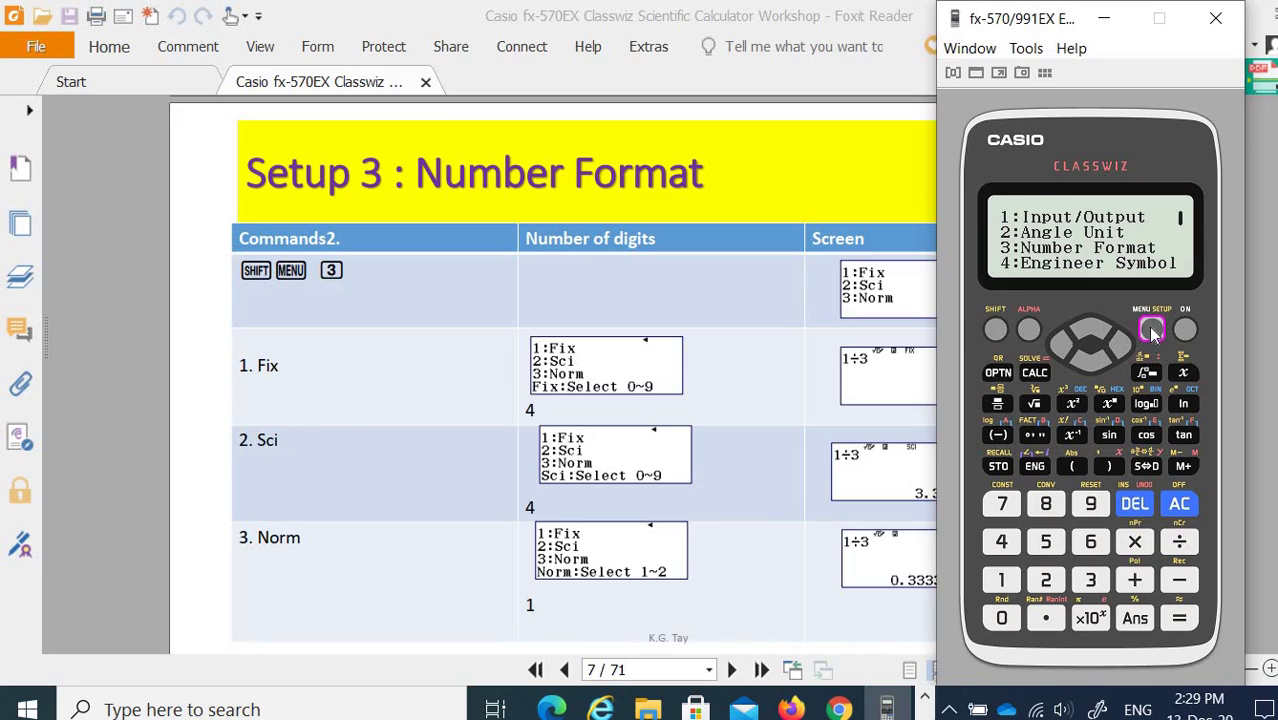
click(1088, 582)
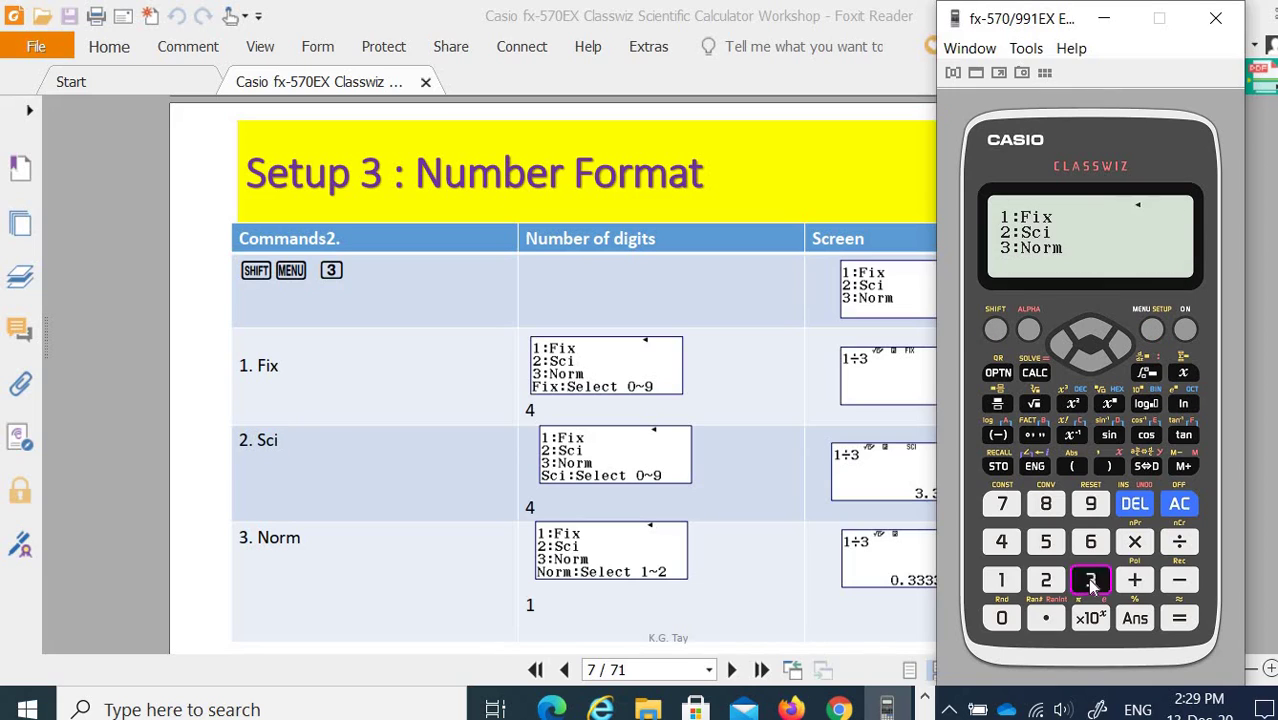
click(1042, 585)
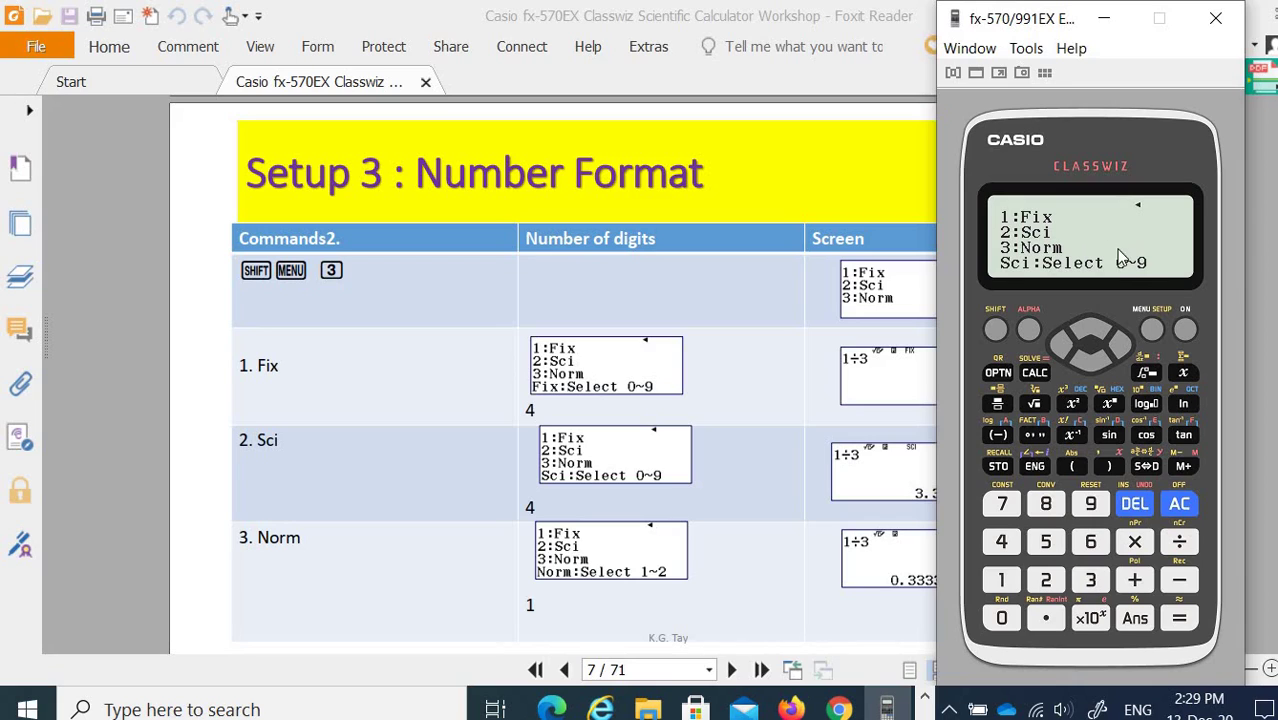
click(1091, 506)
click(1180, 619)
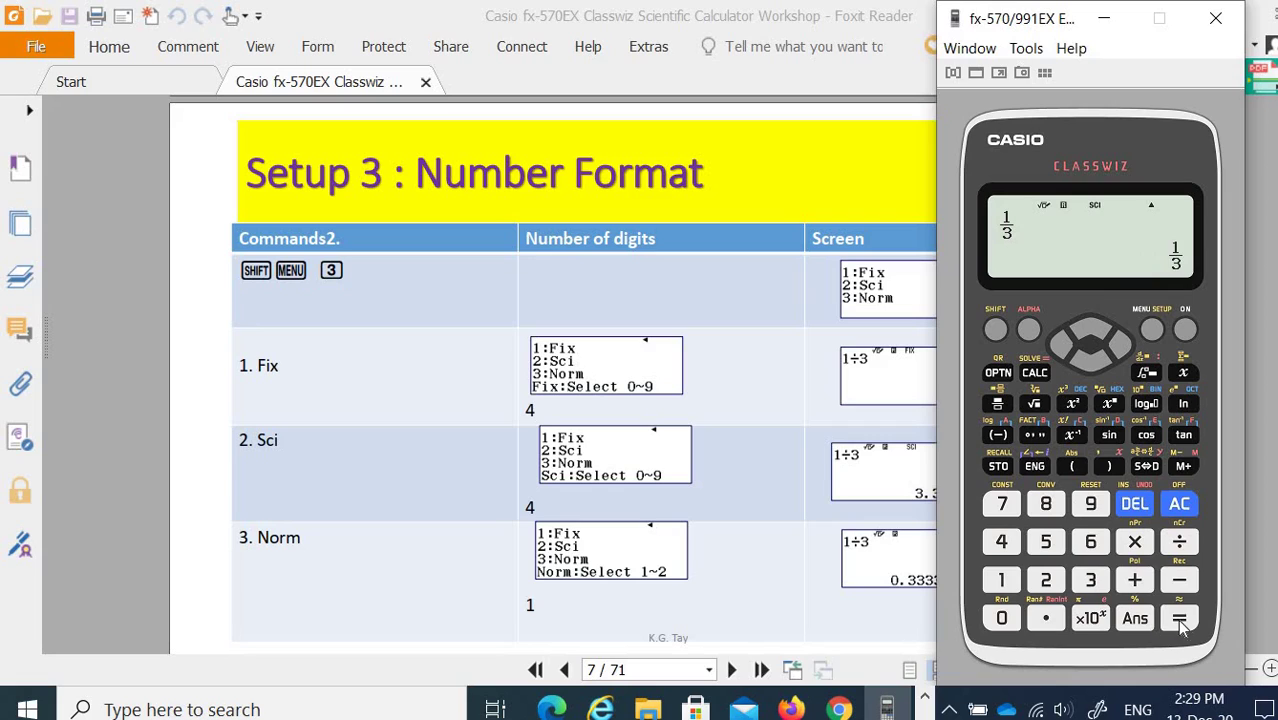
click(1150, 468)
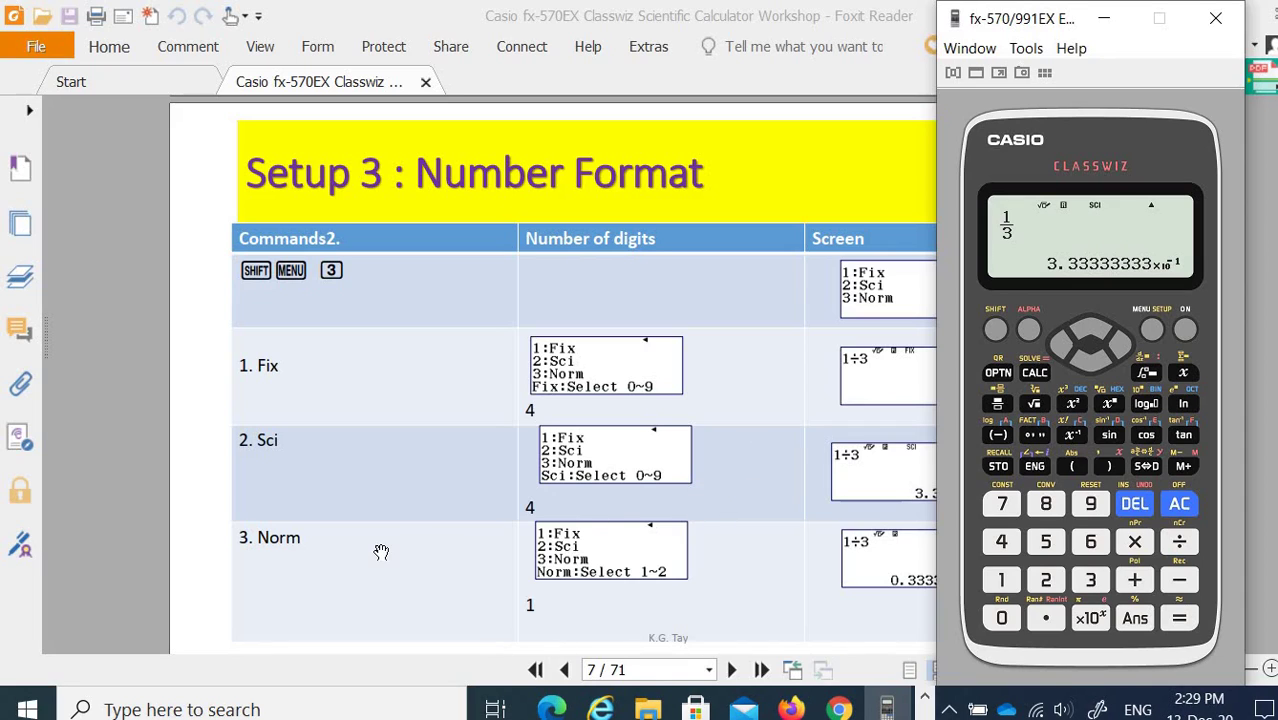
click(996, 331)
click(1152, 331)
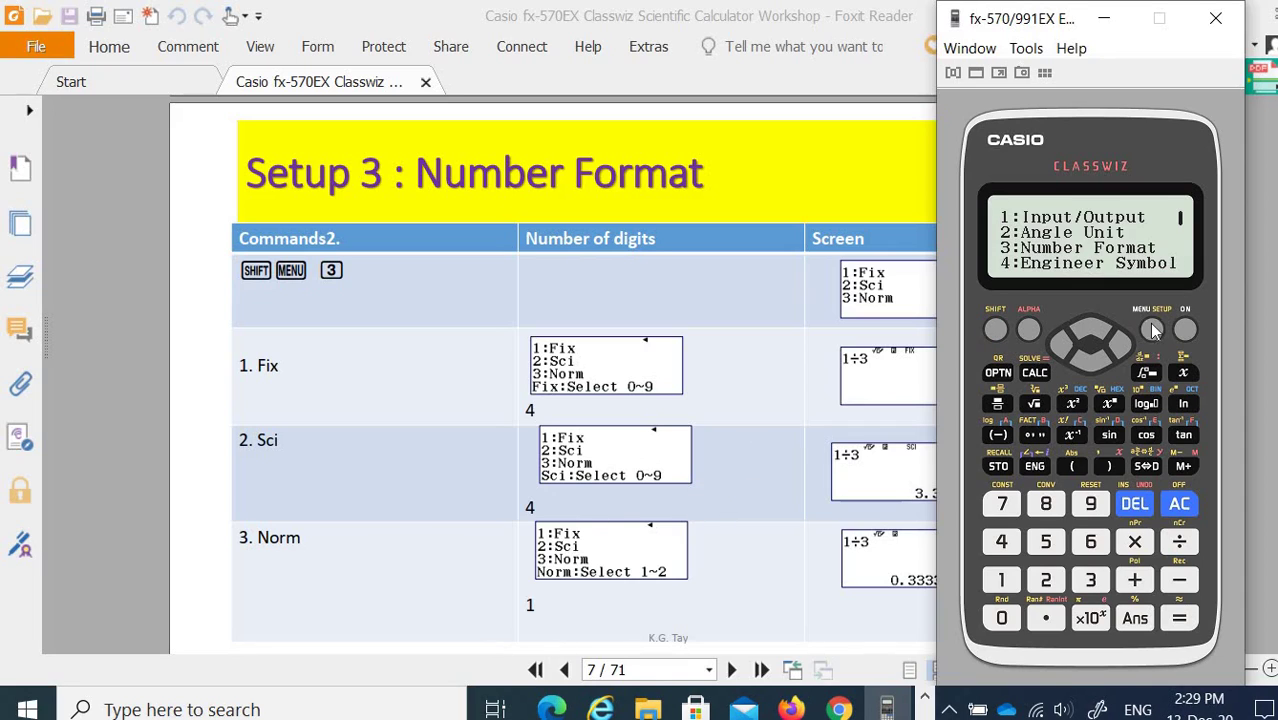
Select Norm 2 and toggle 1/3 between the fraction and 0.3333333333 with S⇔D.
click(1090, 582)
click(1091, 582)
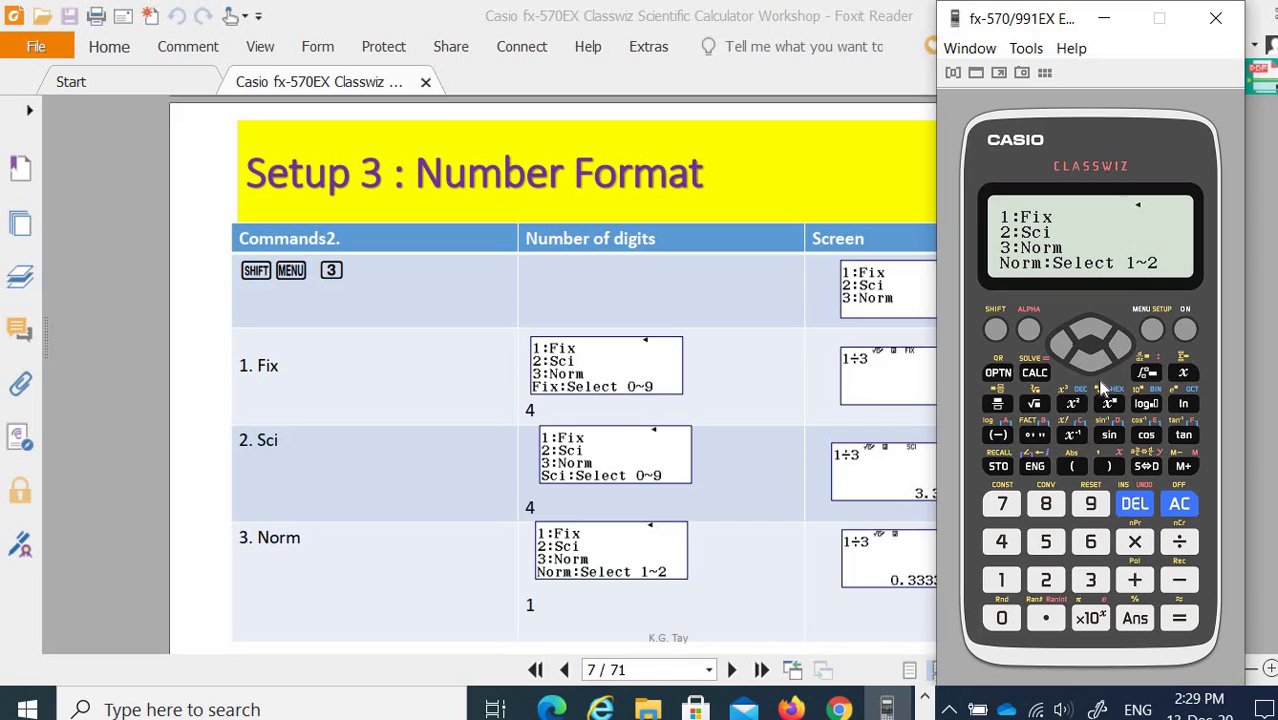
click(1046, 582)
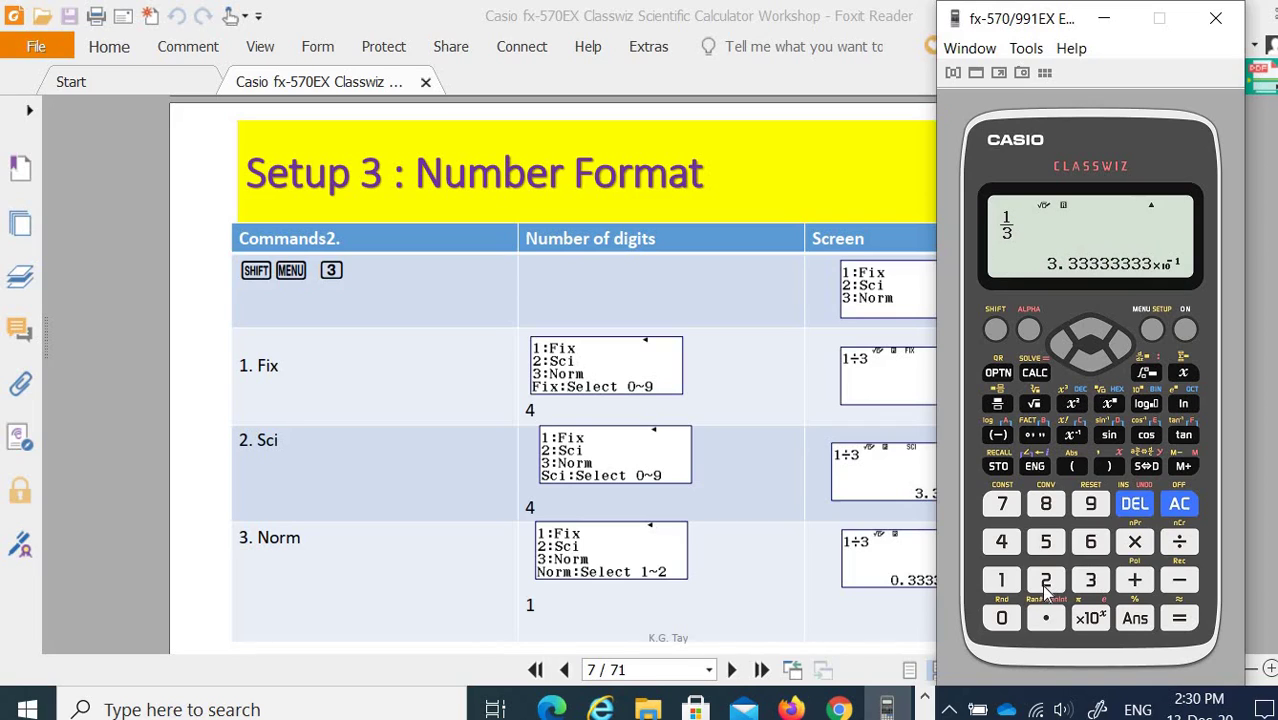
click(1180, 619)
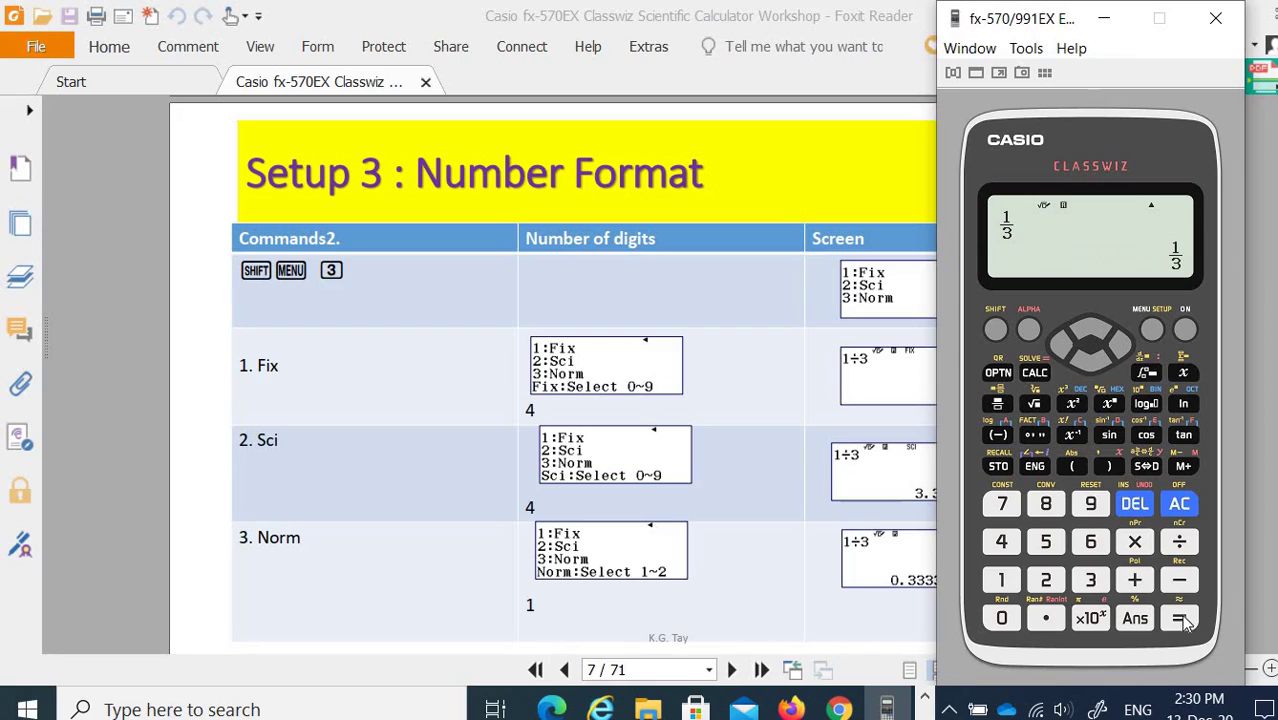
click(1146, 466)
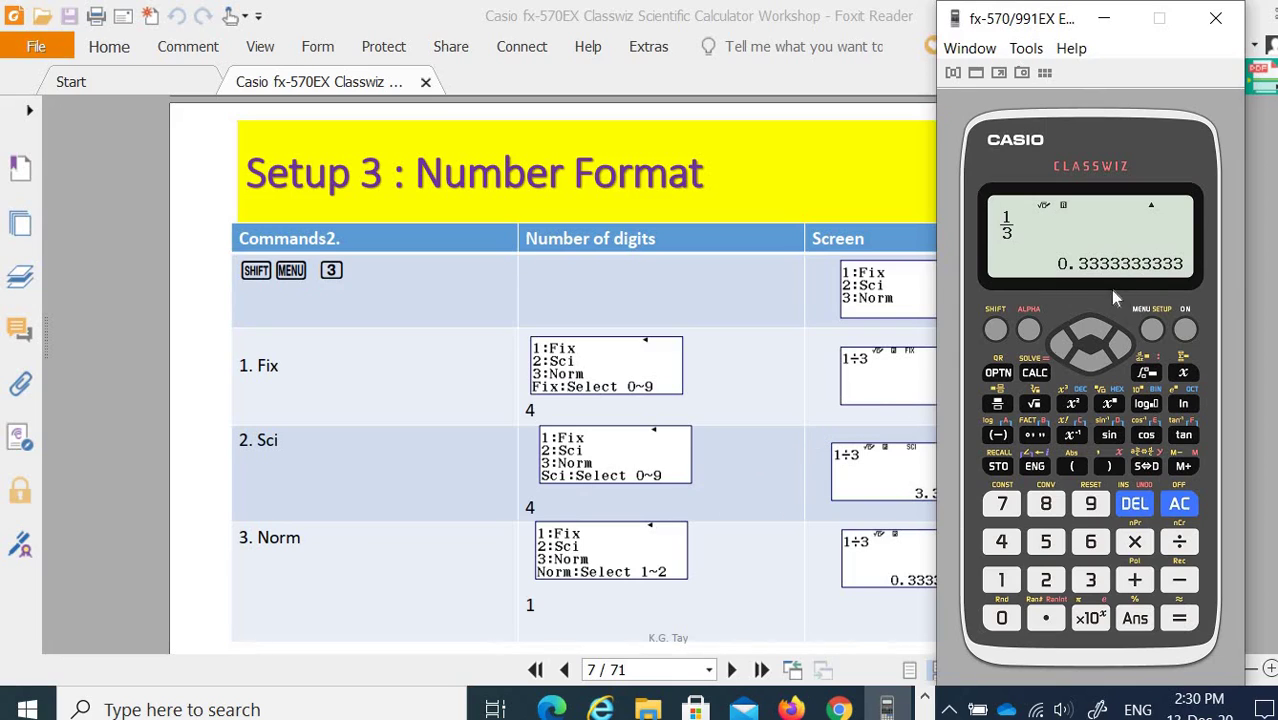
click(1095, 333)
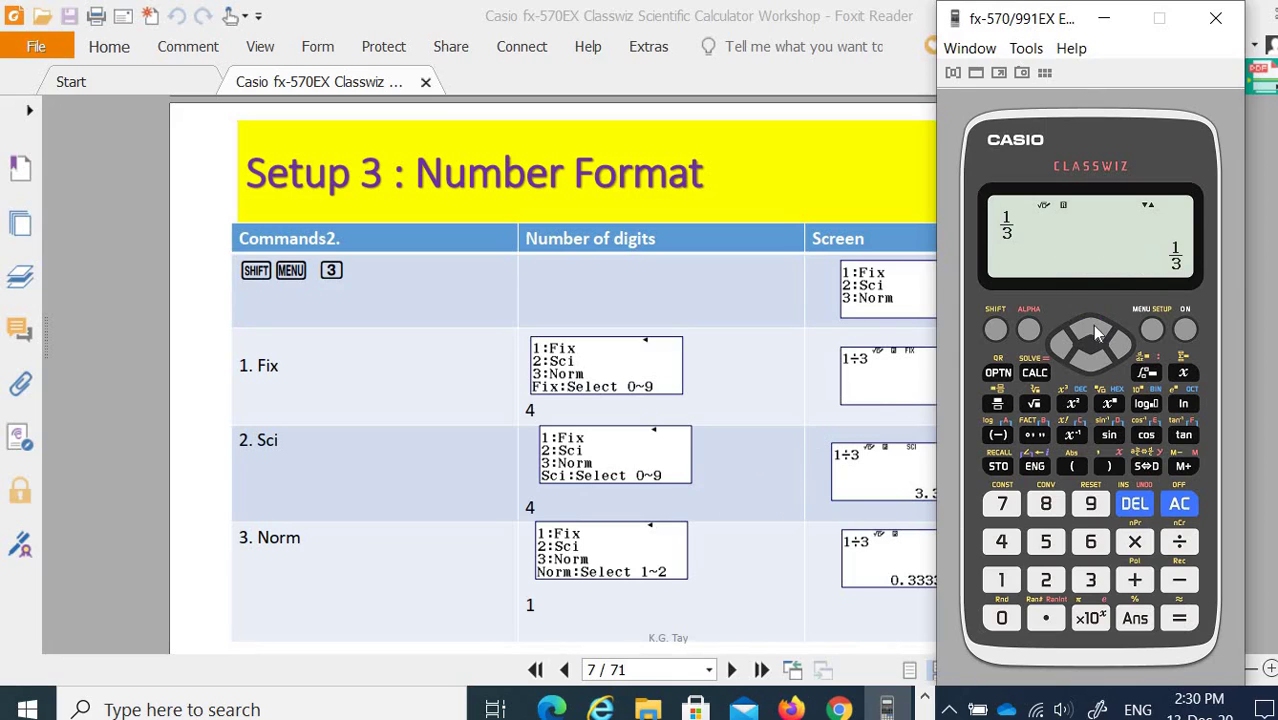
click(1147, 467)
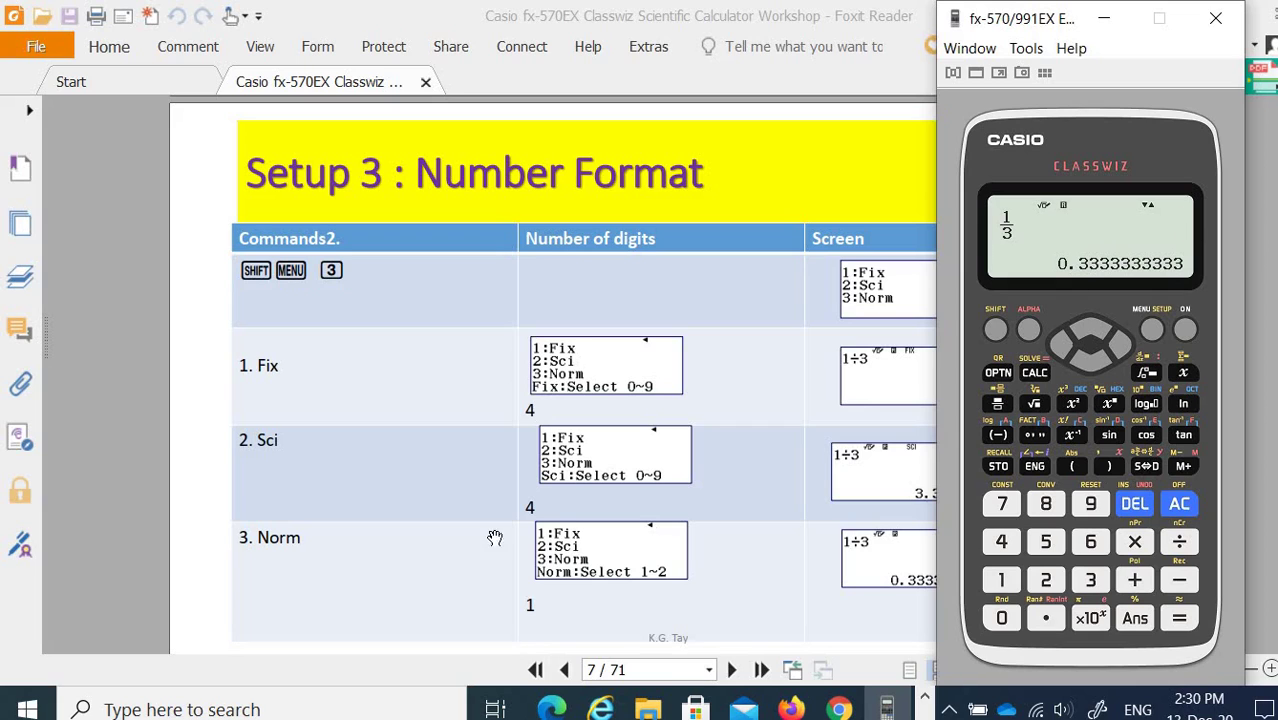
Go to the Setup 4: Engineering Symbol slide and turn the emulator's Engineer Symbol on.
click(733, 670)
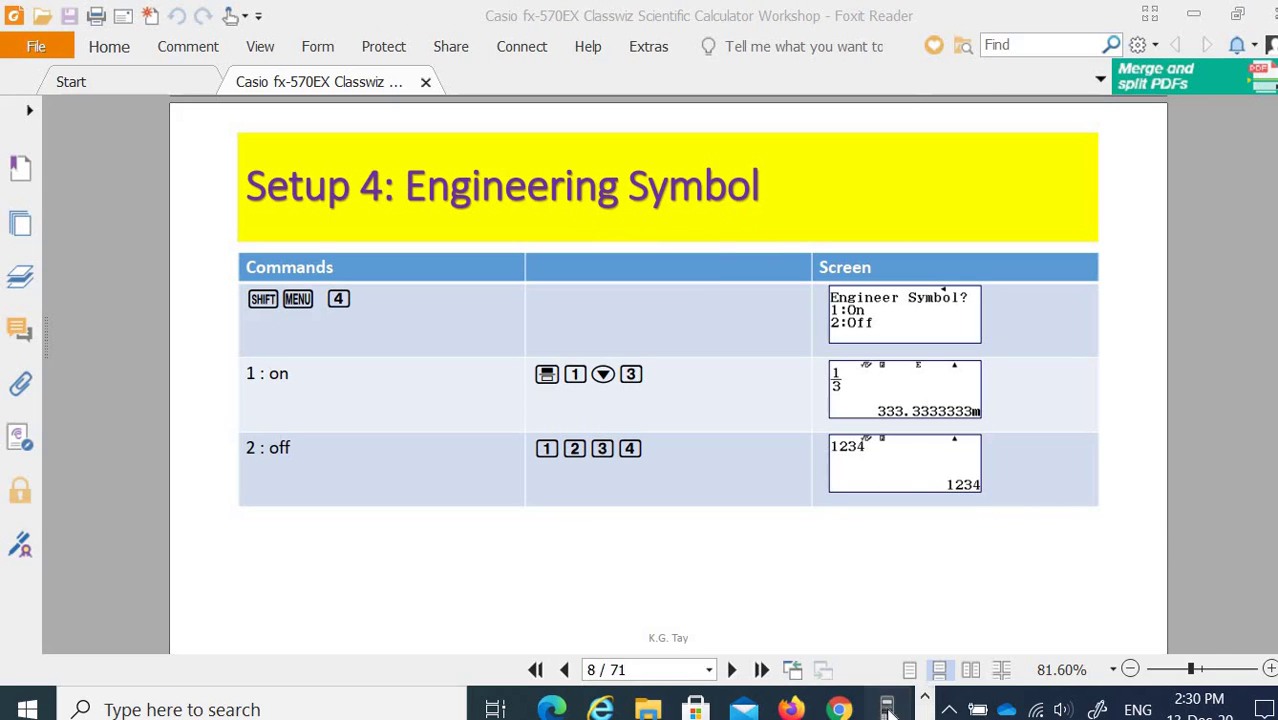
click(886, 708)
click(995, 330)
click(1152, 330)
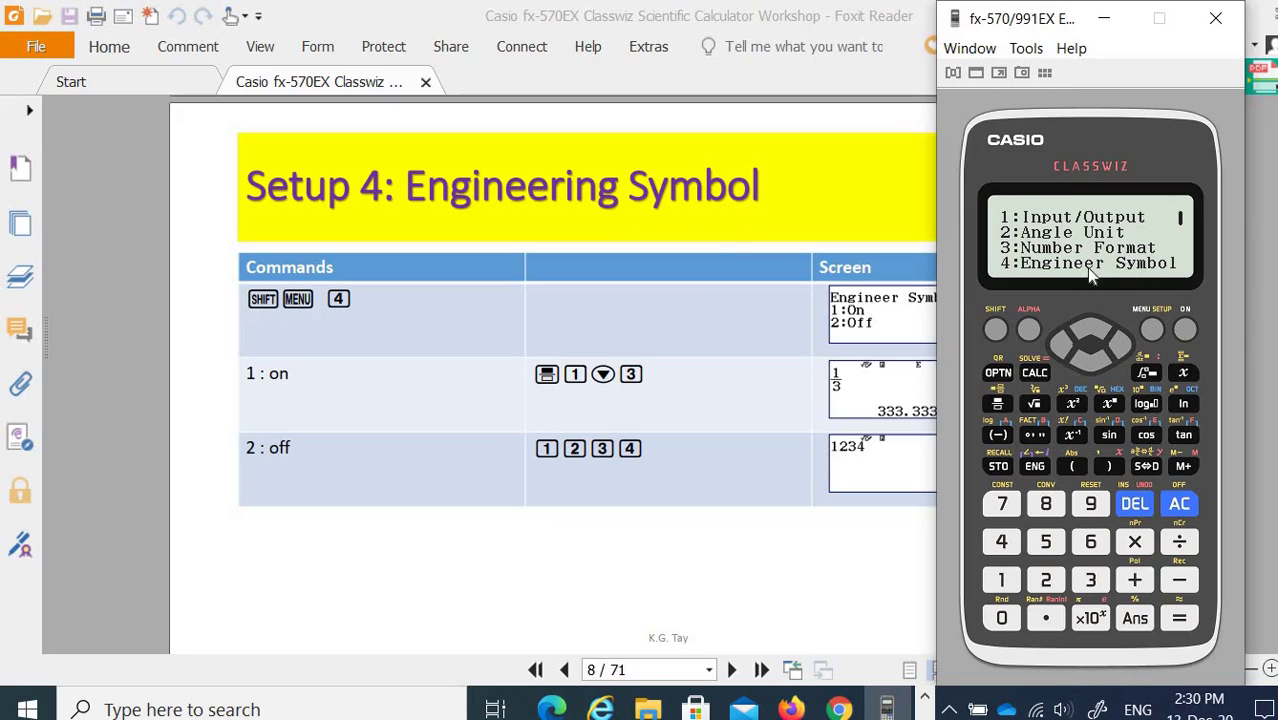
click(998, 542)
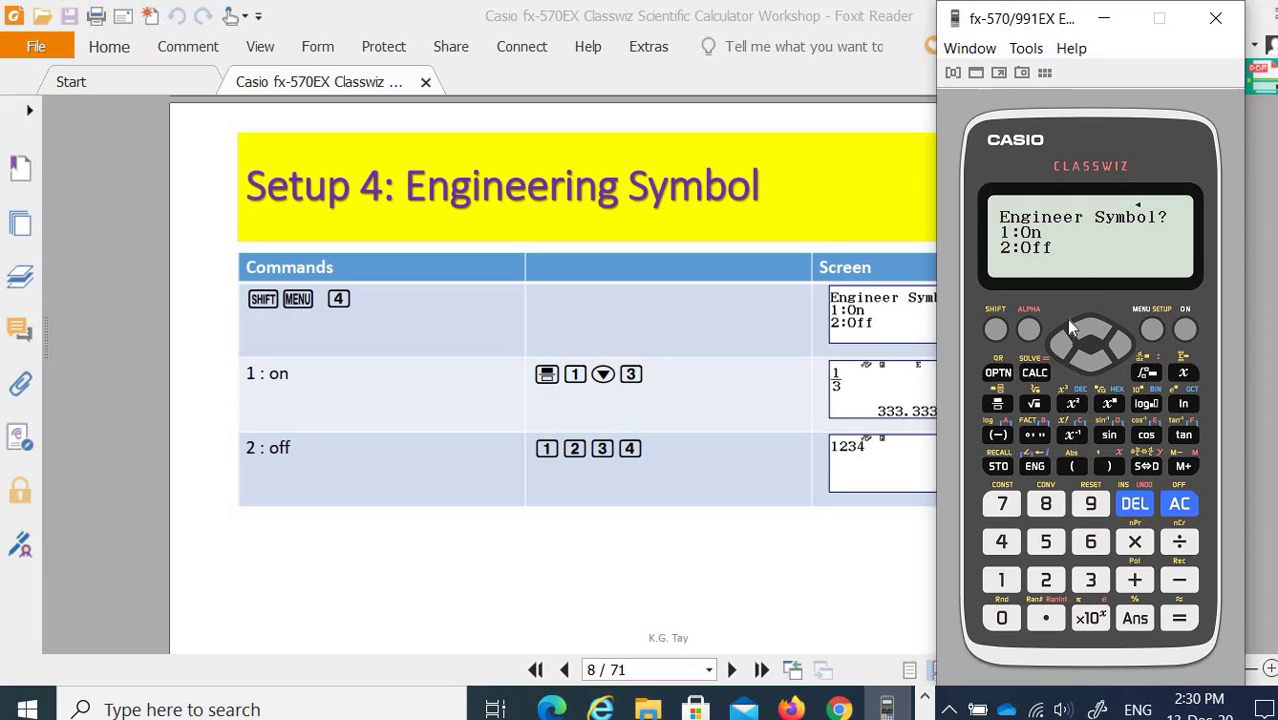
click(1003, 582)
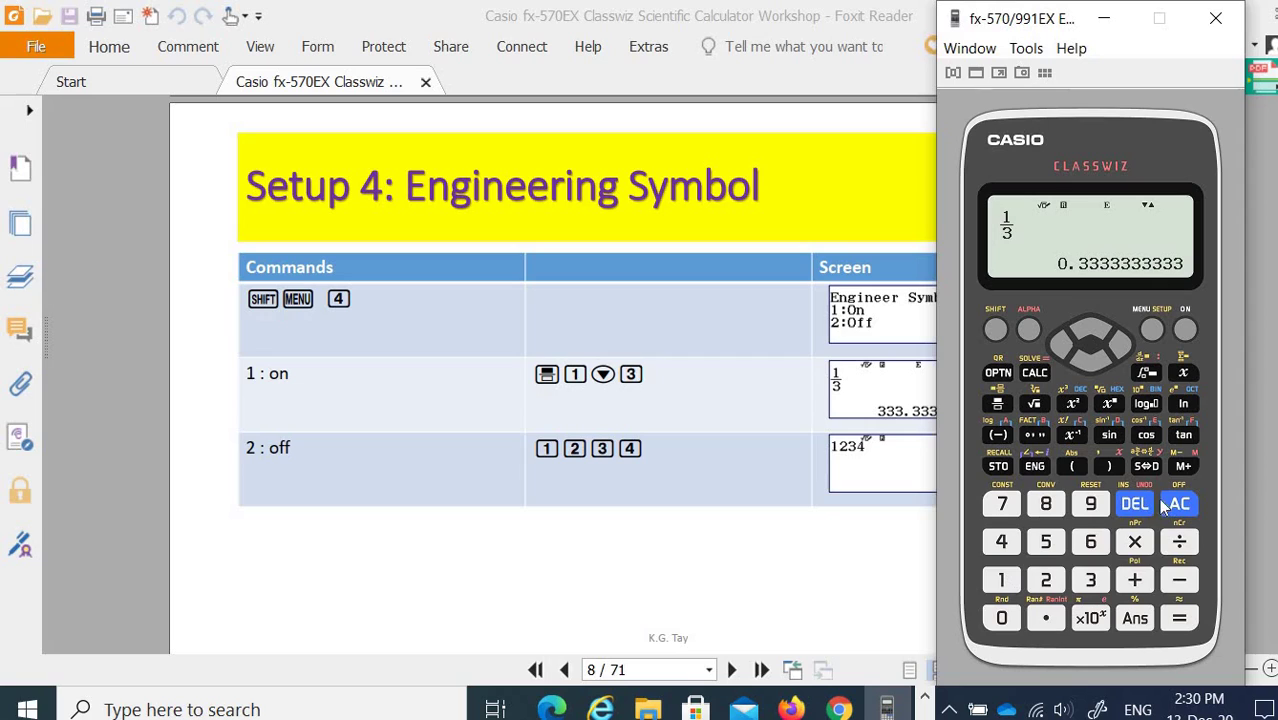
click(1181, 620)
Enter 1000 and evaluate it so it displays as 1k.
click(1003, 582)
text(00)
click(1027, 614)
click(1179, 618)
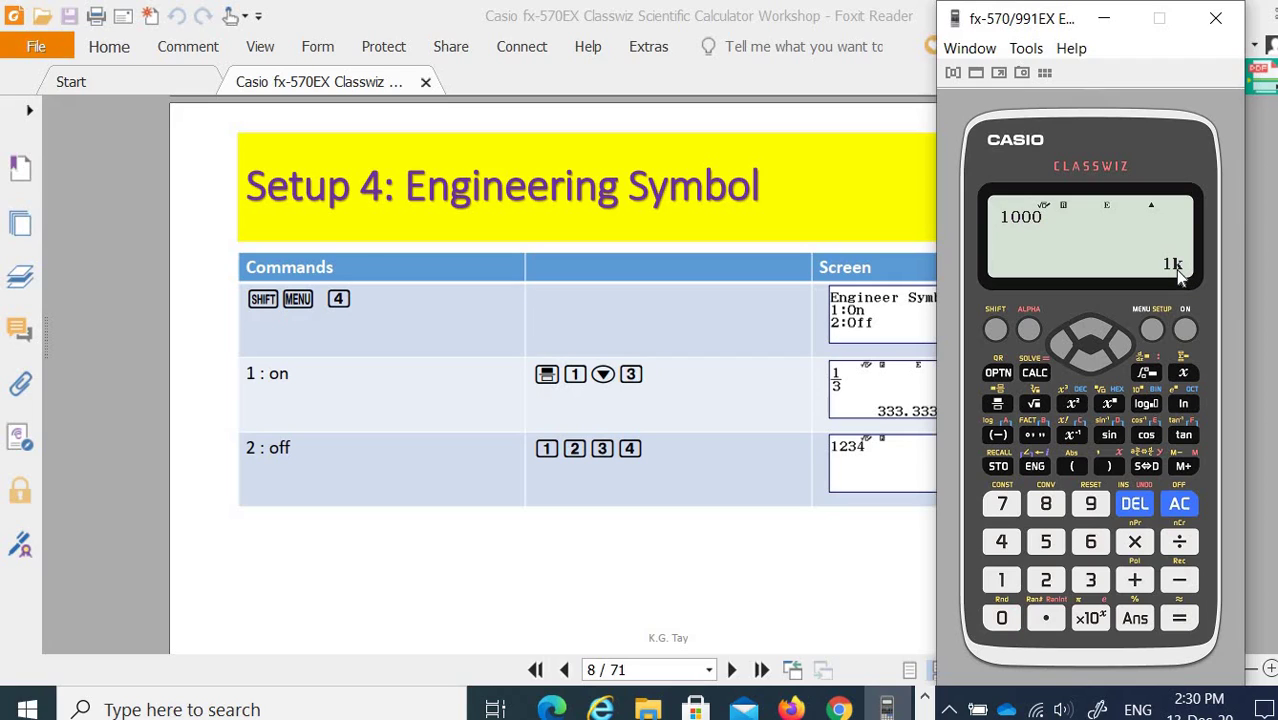
Turn Engineer Symbol off so 1000 shows plainly, then advance to the Setup 5 slide.
click(1000, 338)
click(1152, 331)
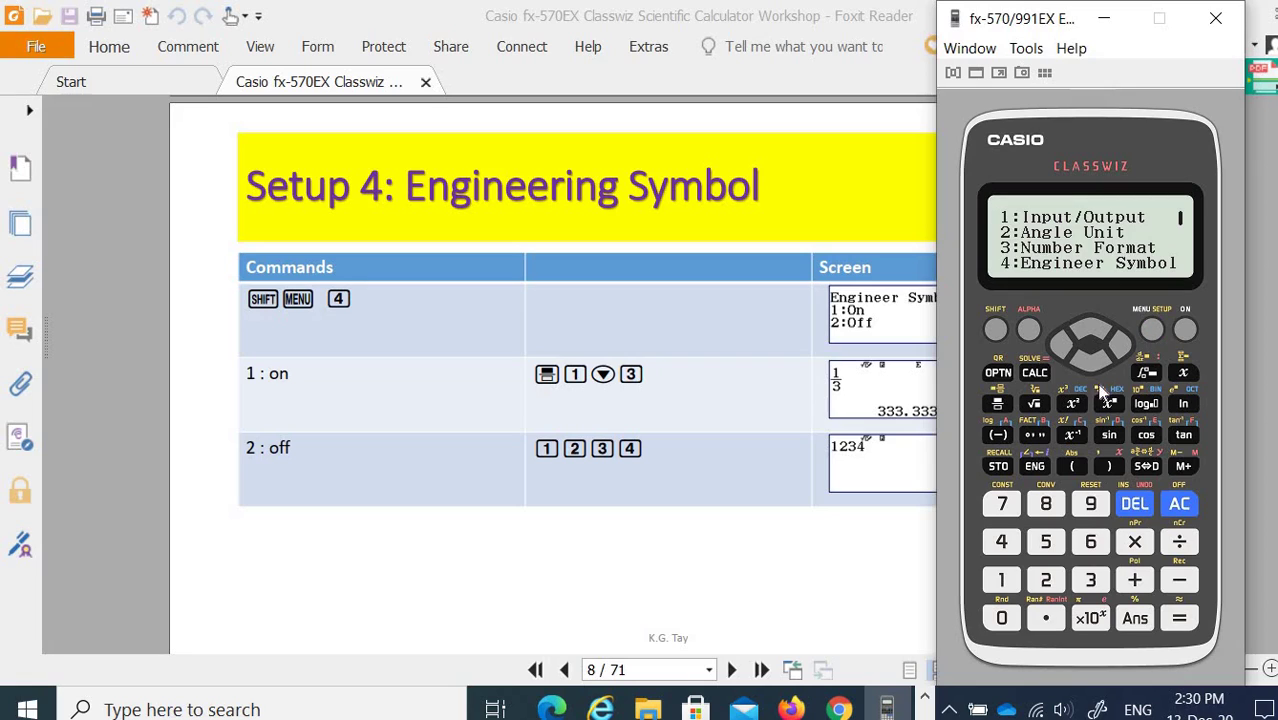
click(1002, 541)
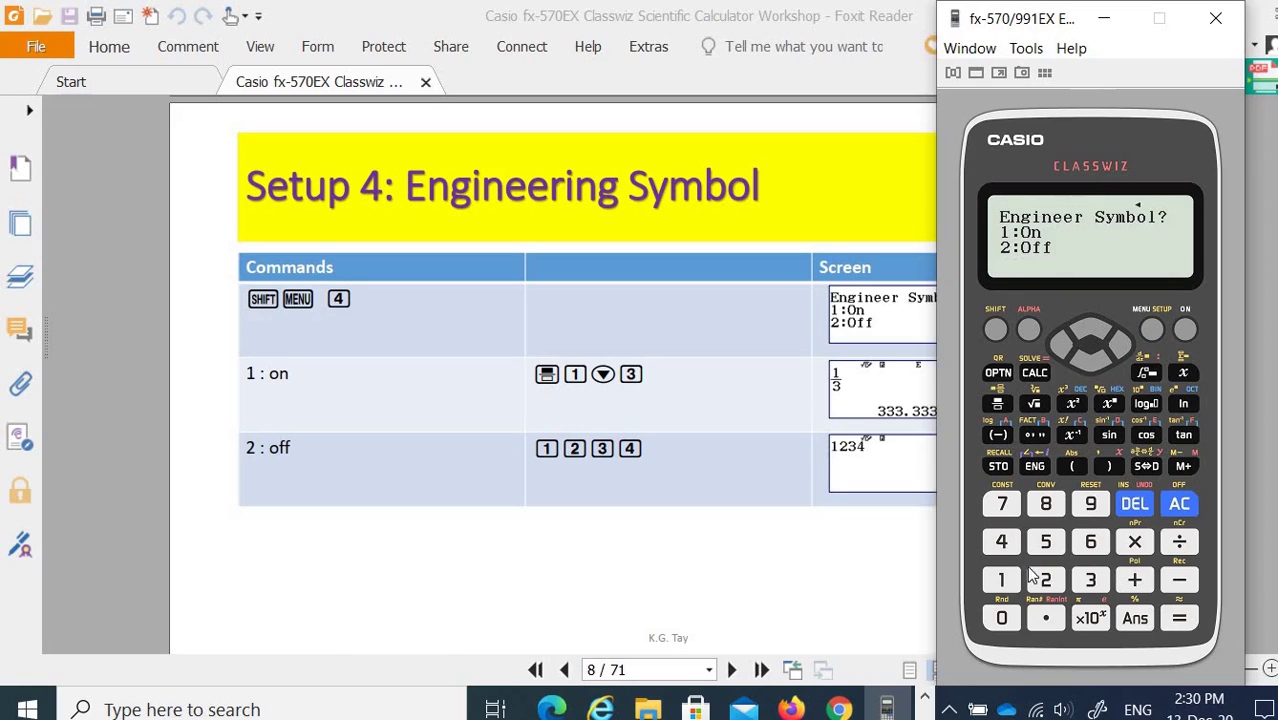
click(1045, 588)
click(1193, 620)
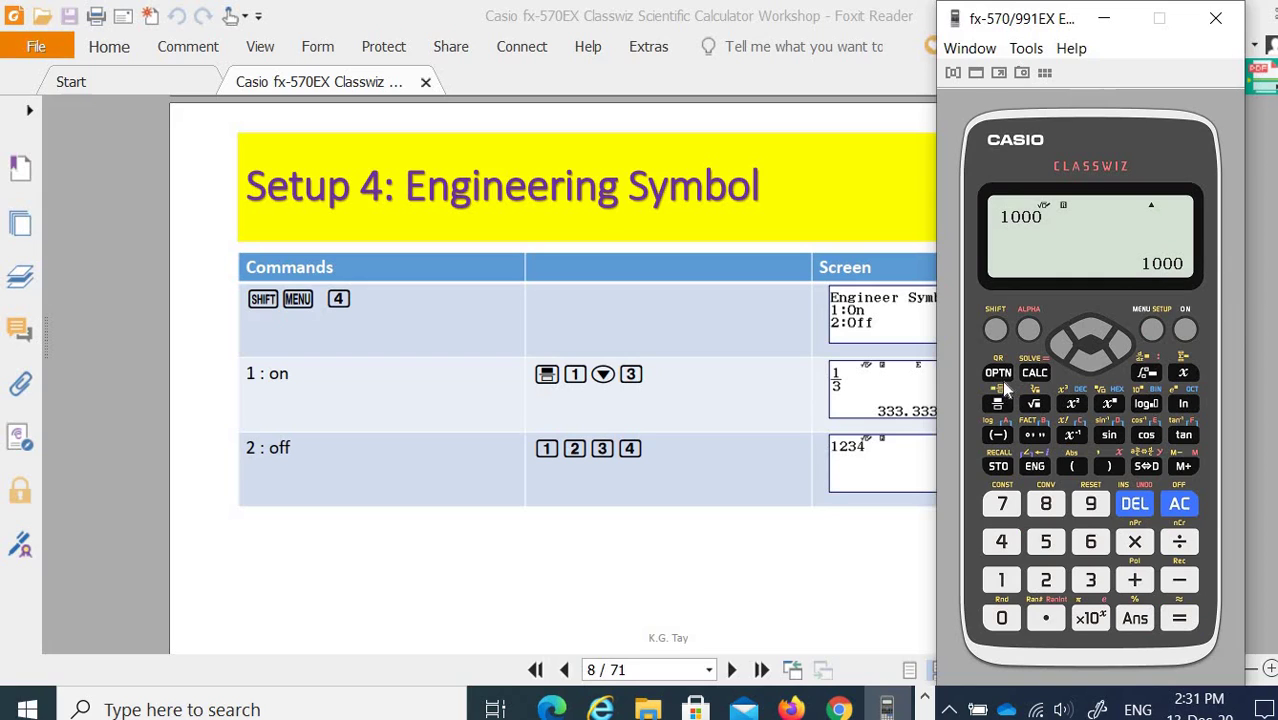
click(731, 669)
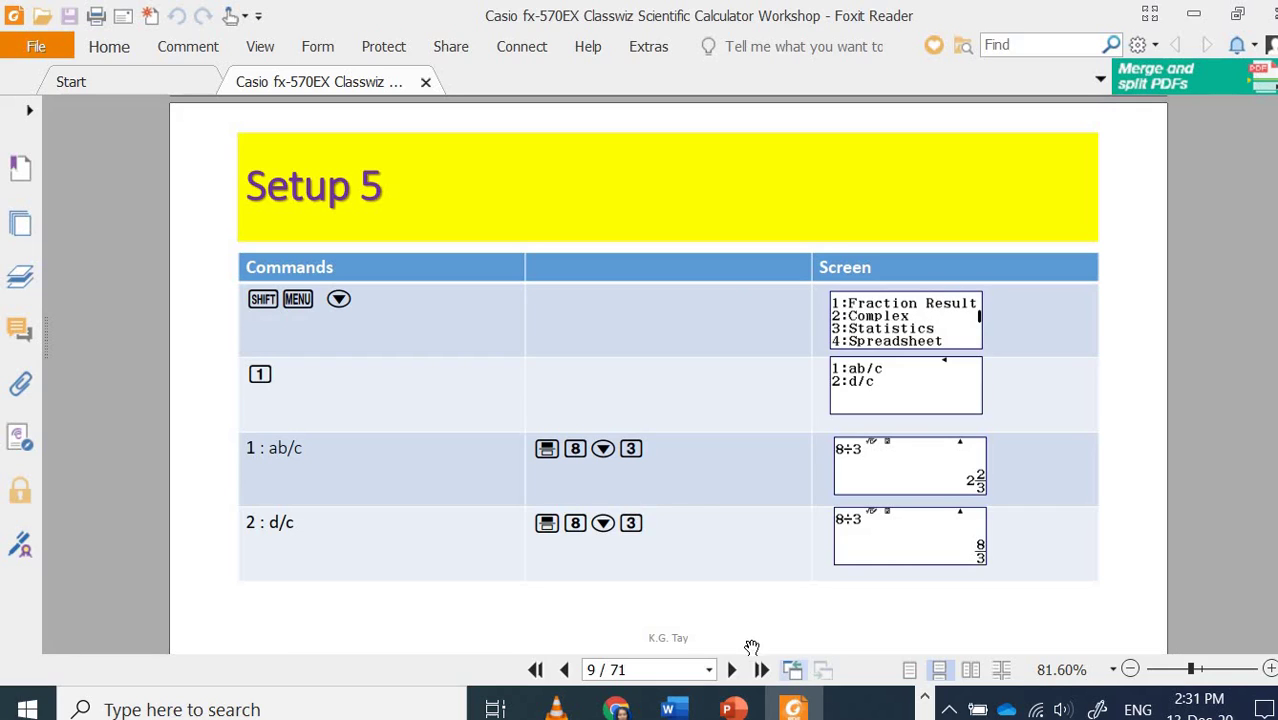
Set Fraction Result to ab/c and evaluate 8/3 as the mixed number 2⅔.
click(886, 708)
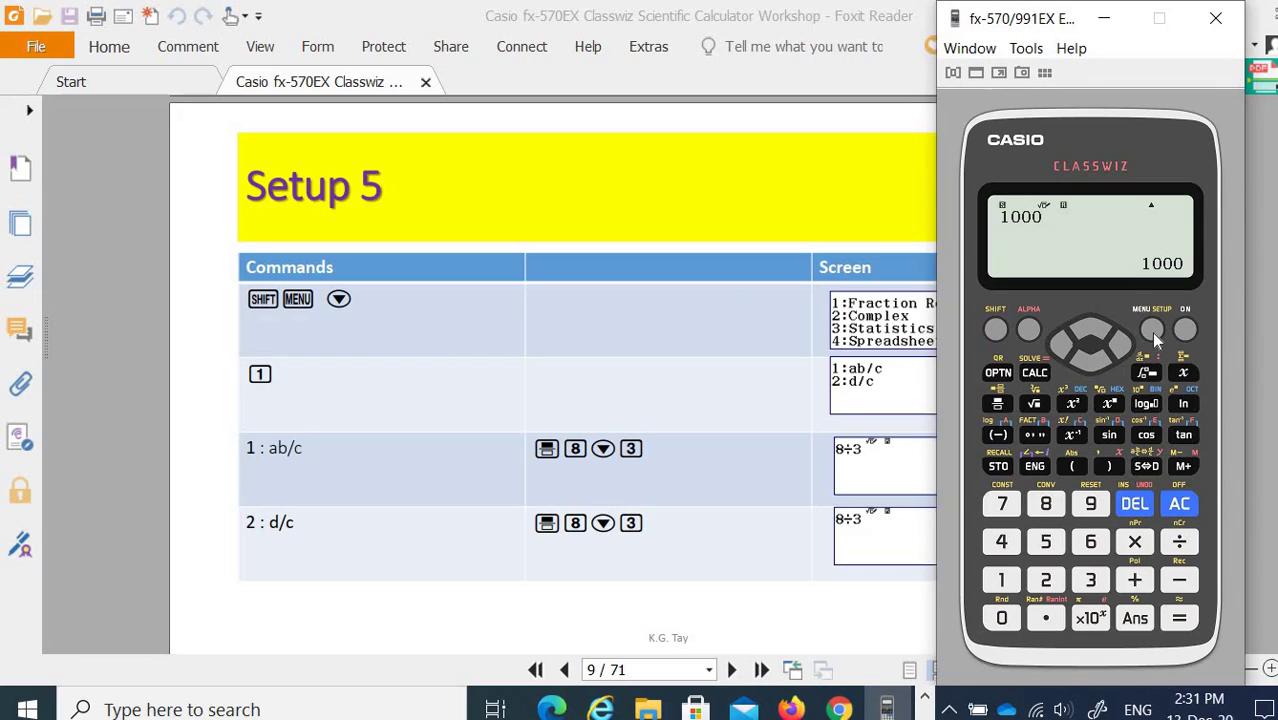
click(1151, 331)
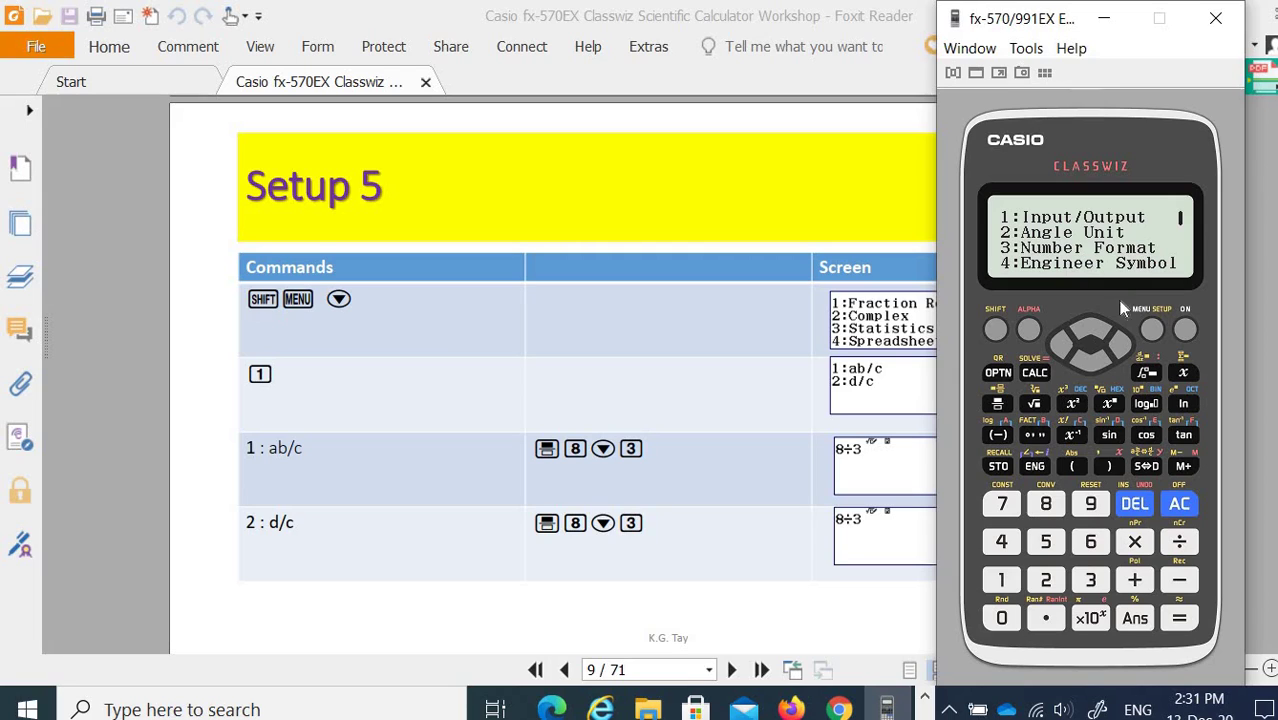
click(1091, 362)
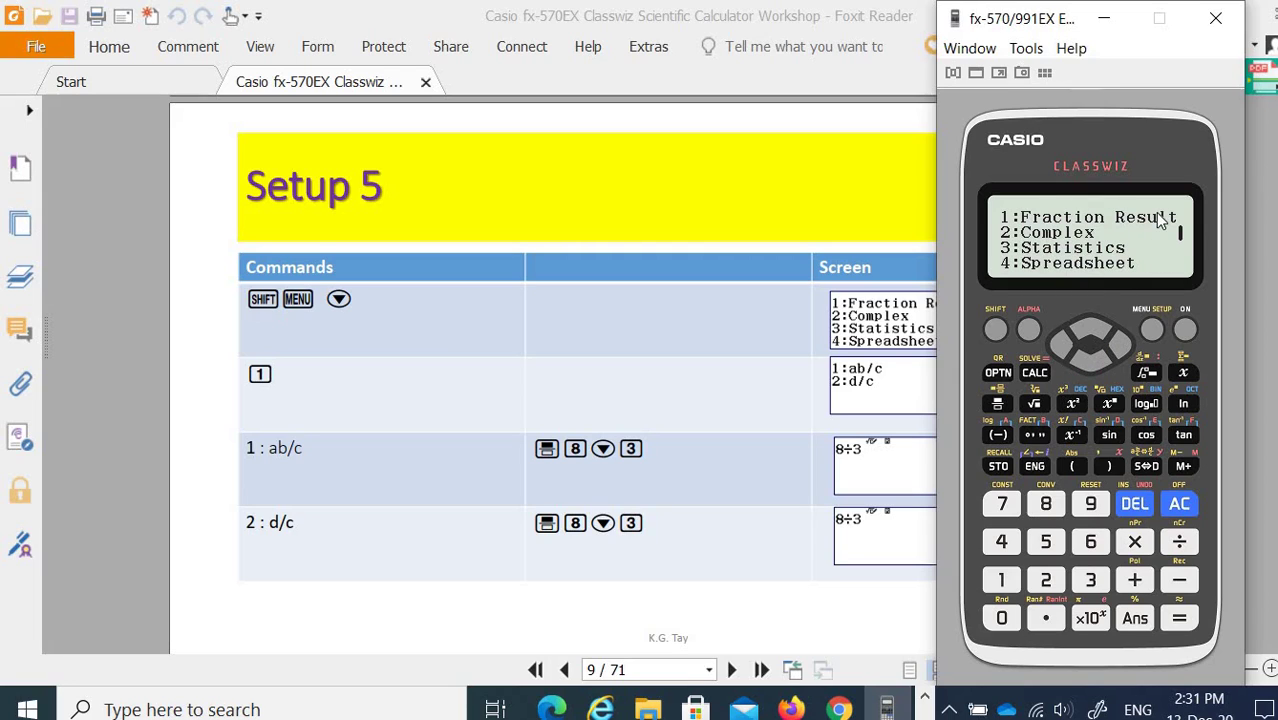
click(1002, 582)
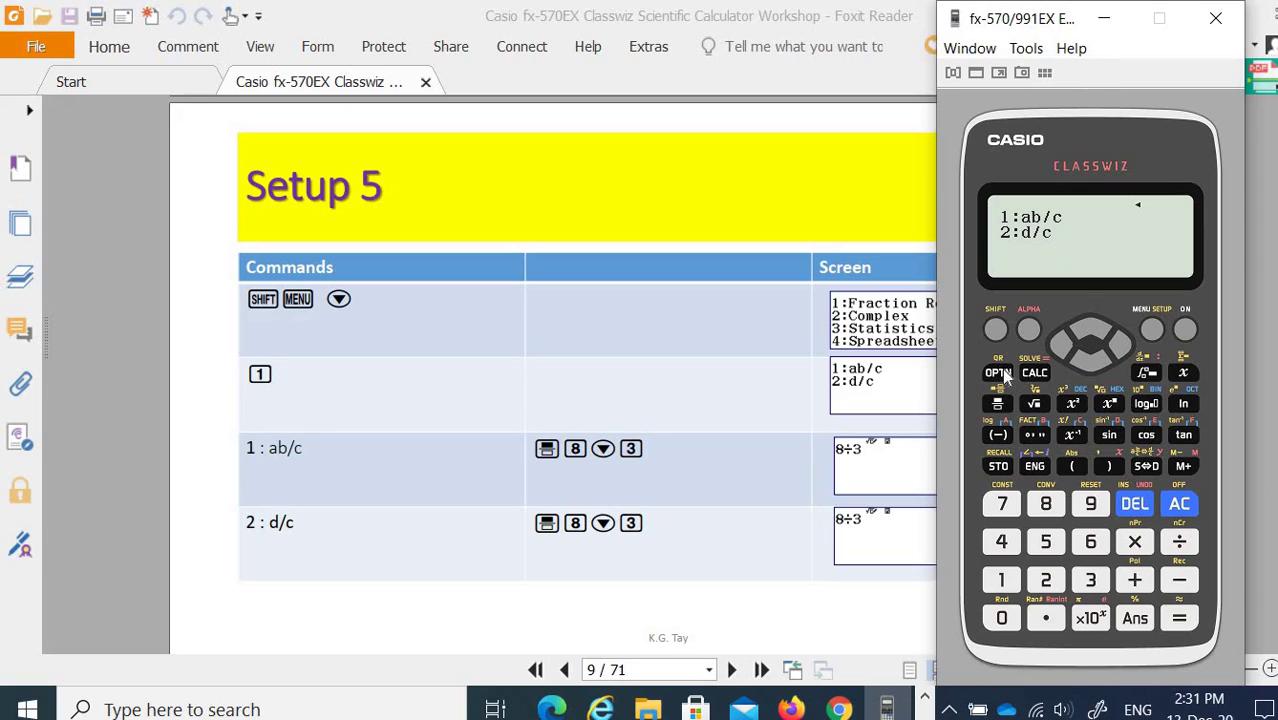
click(1001, 583)
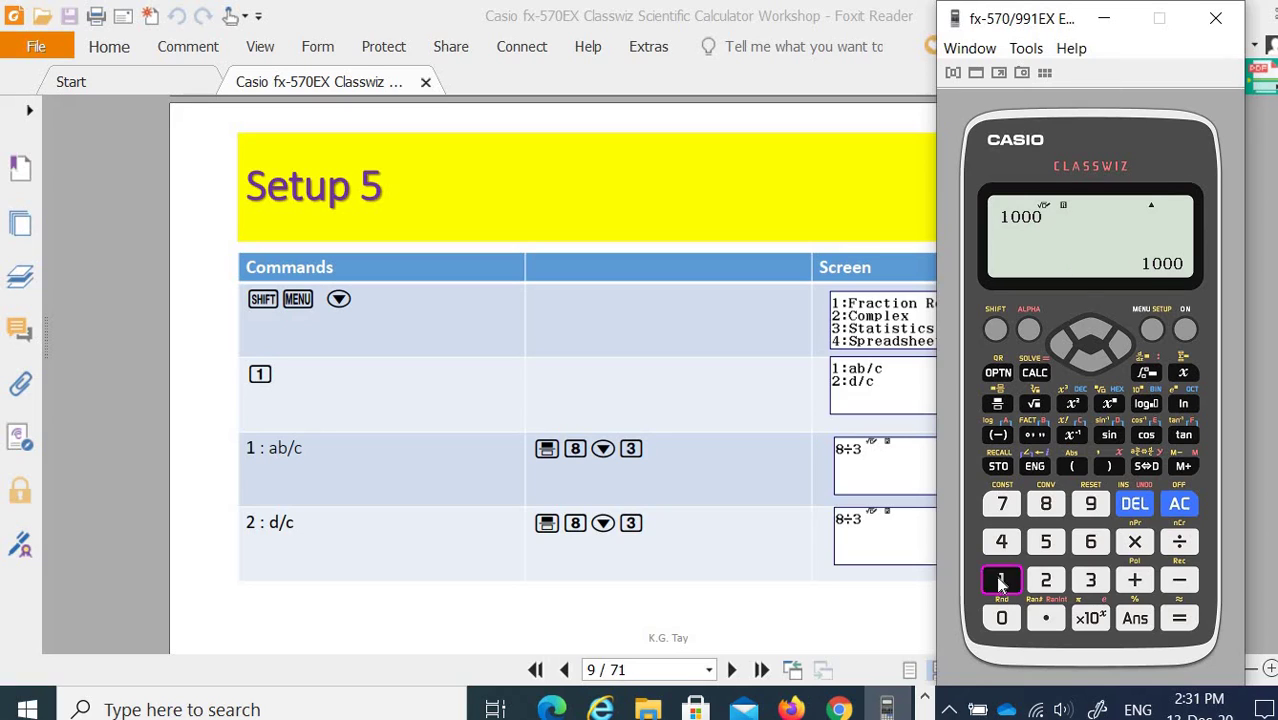
click(998, 404)
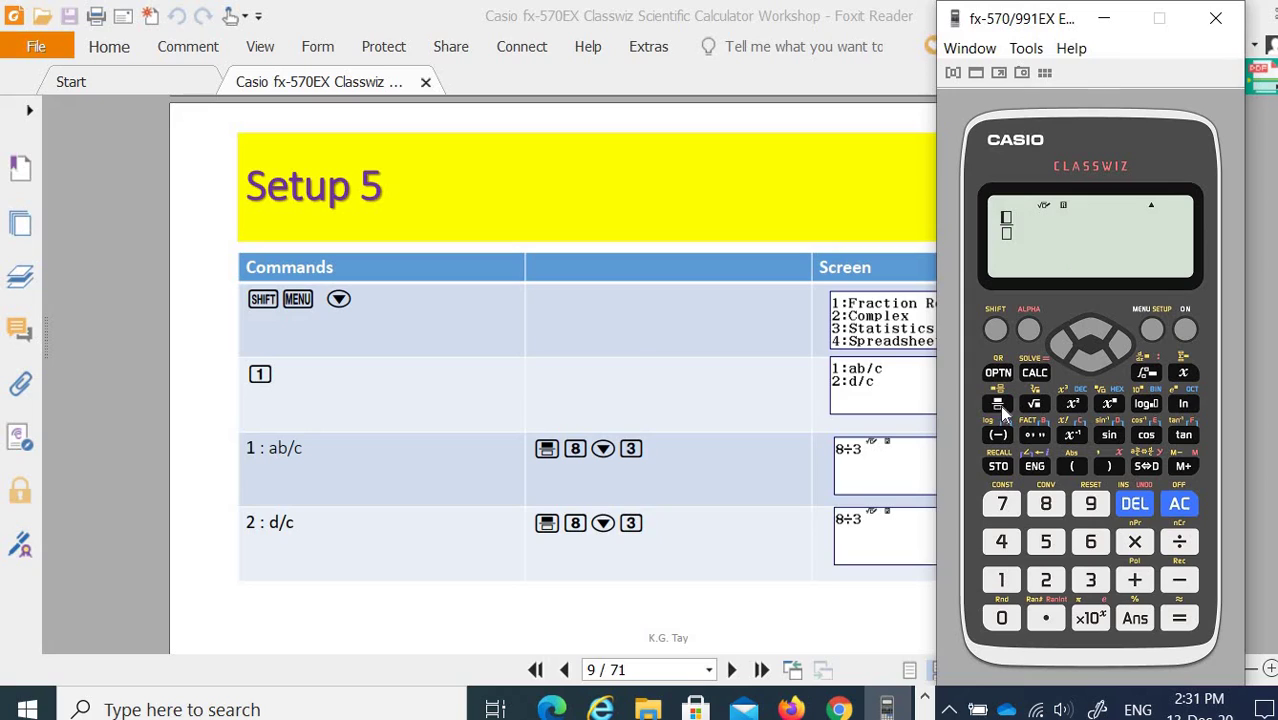
click(1047, 507)
click(1097, 357)
click(1179, 626)
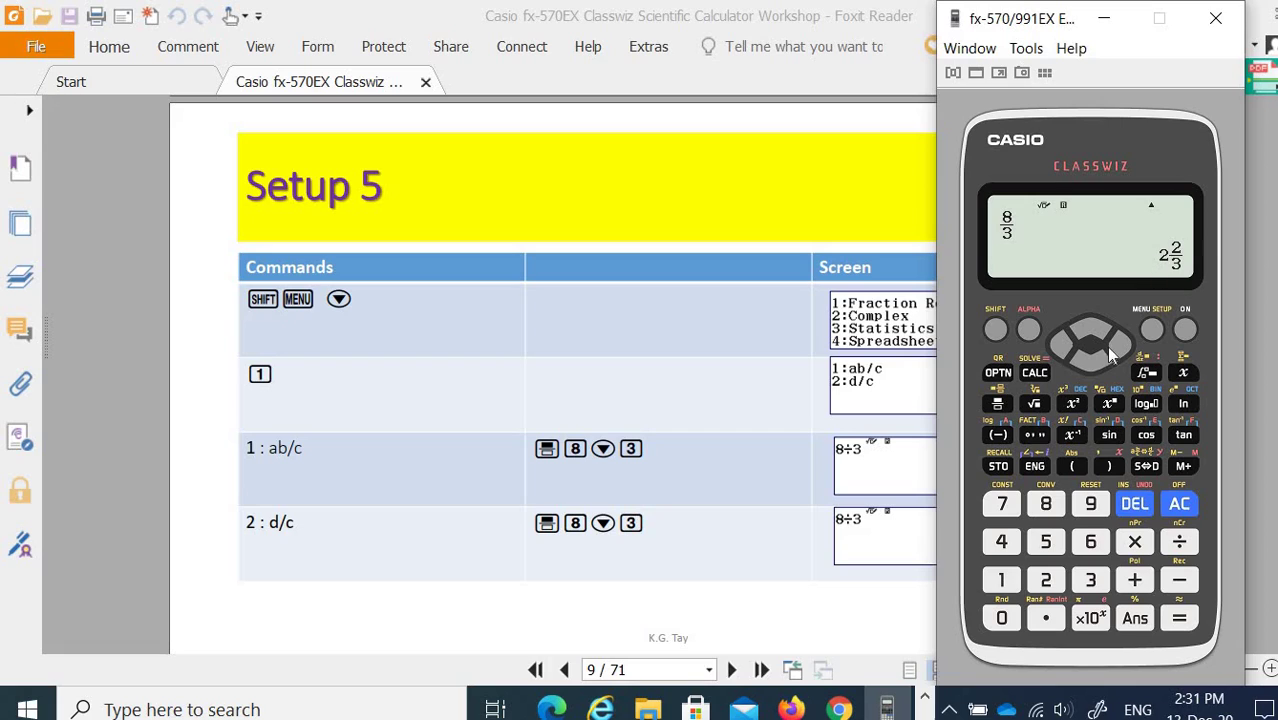
Switch Fraction Result to d/c to show 8/3, then advance to the Calculation Mode slide.
click(997, 330)
click(1154, 330)
click(1089, 354)
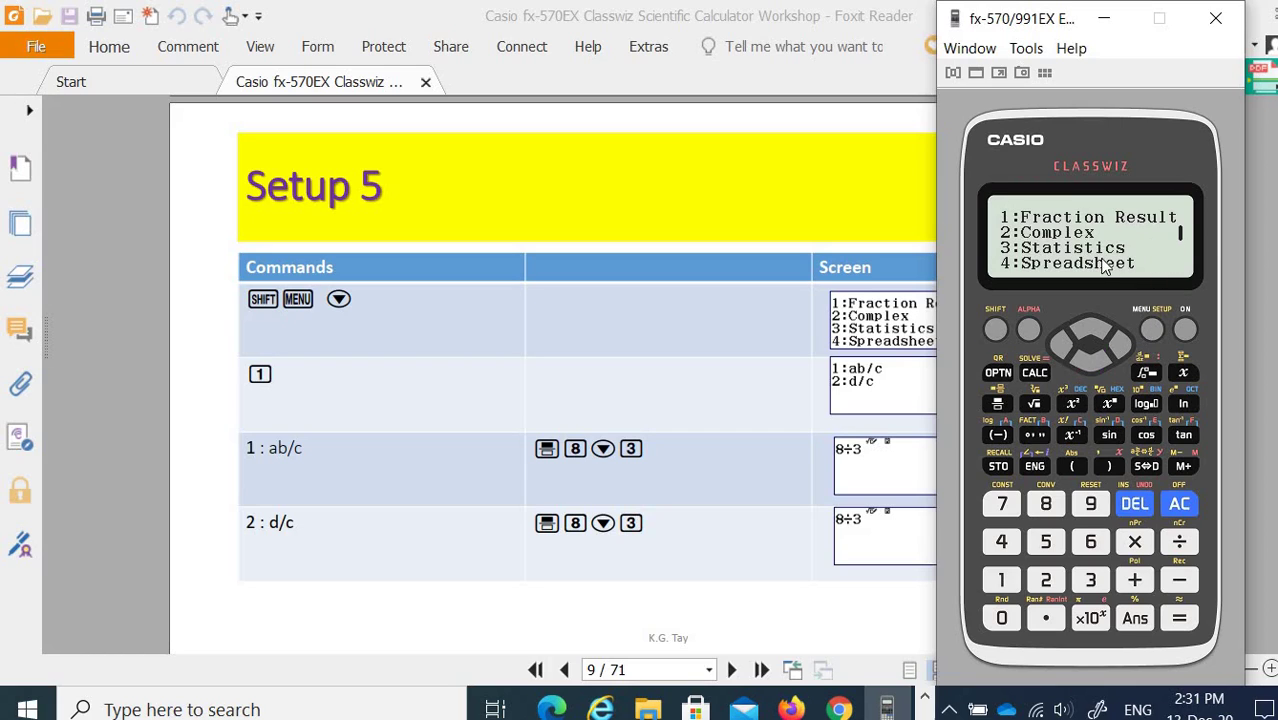
click(1001, 583)
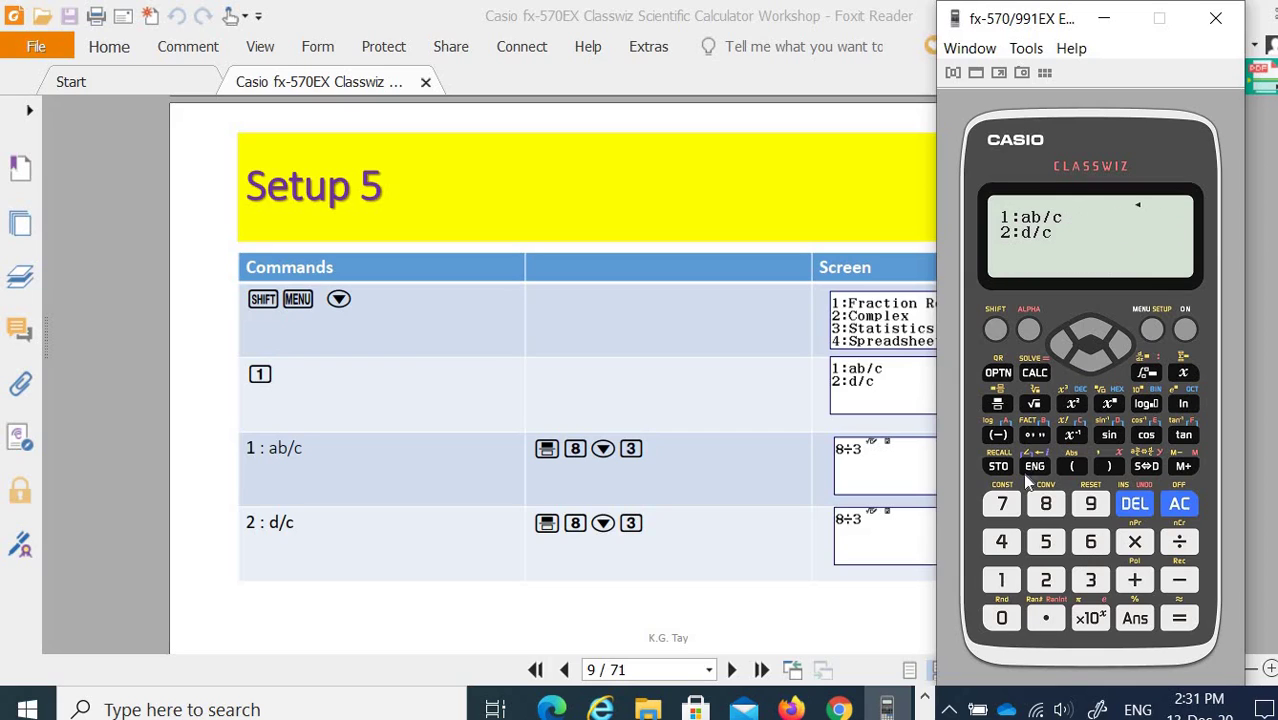
click(1047, 584)
click(1181, 619)
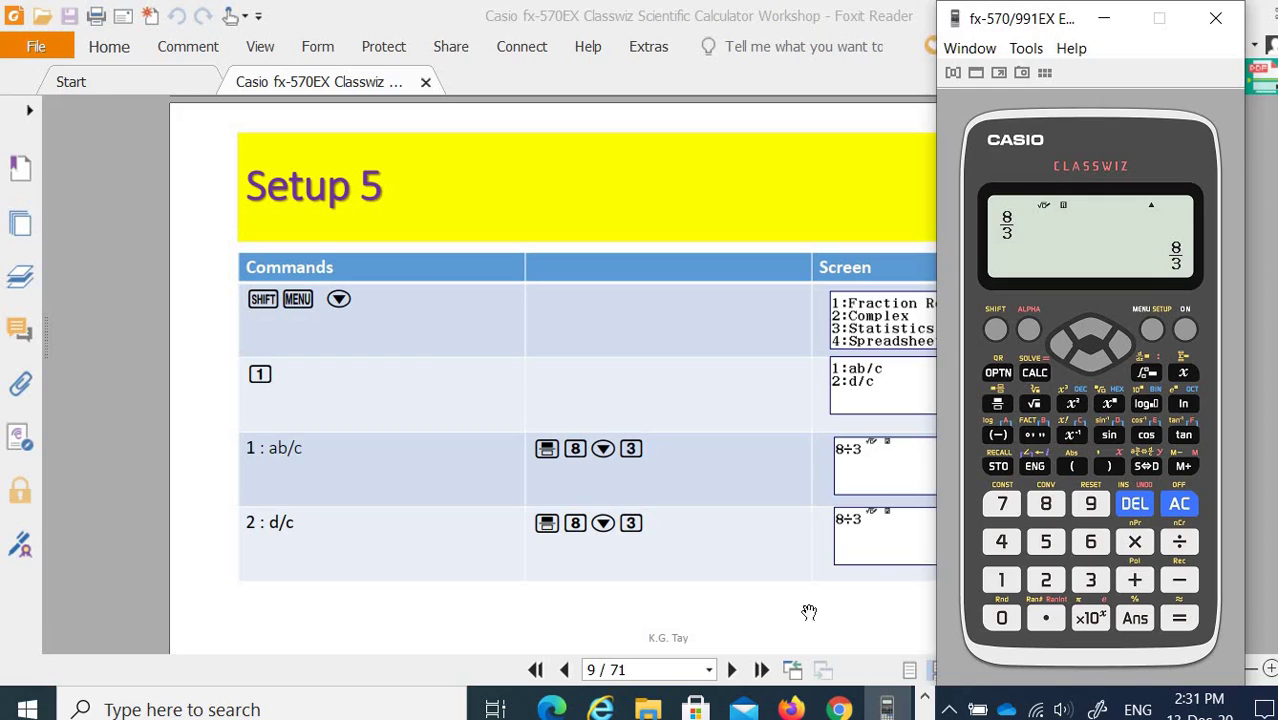
click(731, 670)
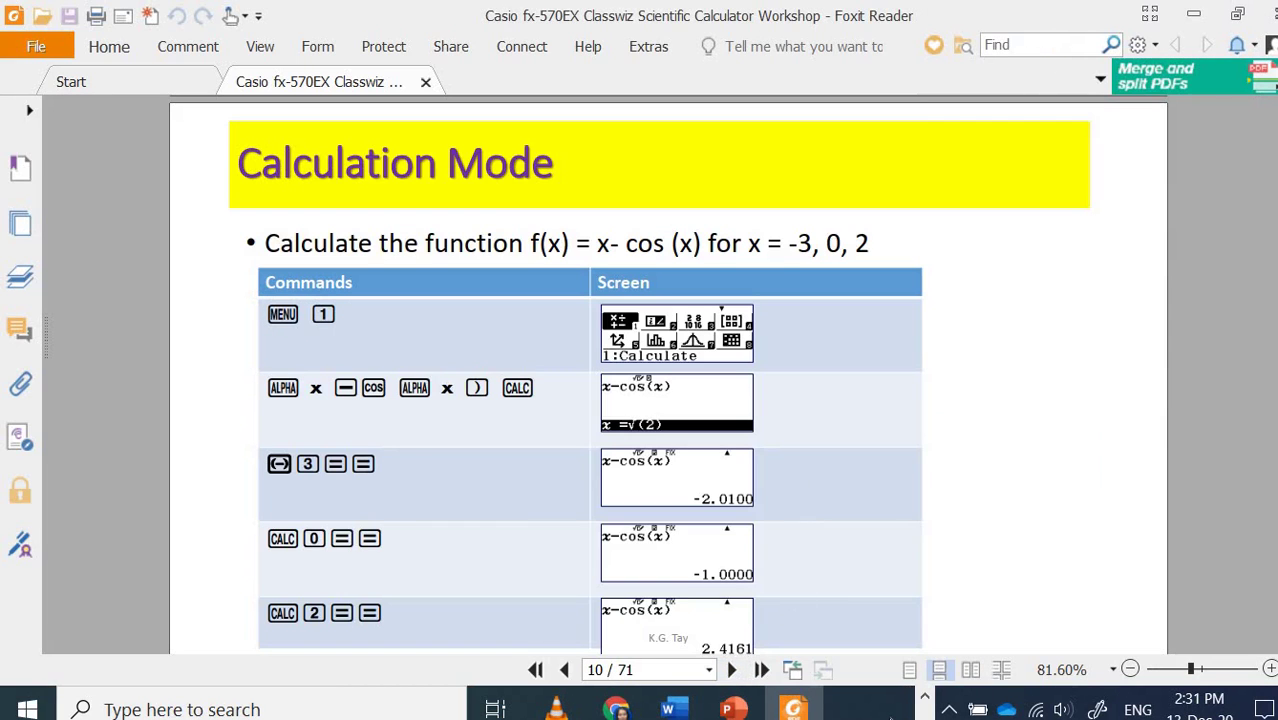
Turn the statistics Frequency setting On from the emulator's second SETUP page.
click(886, 709)
click(1000, 332)
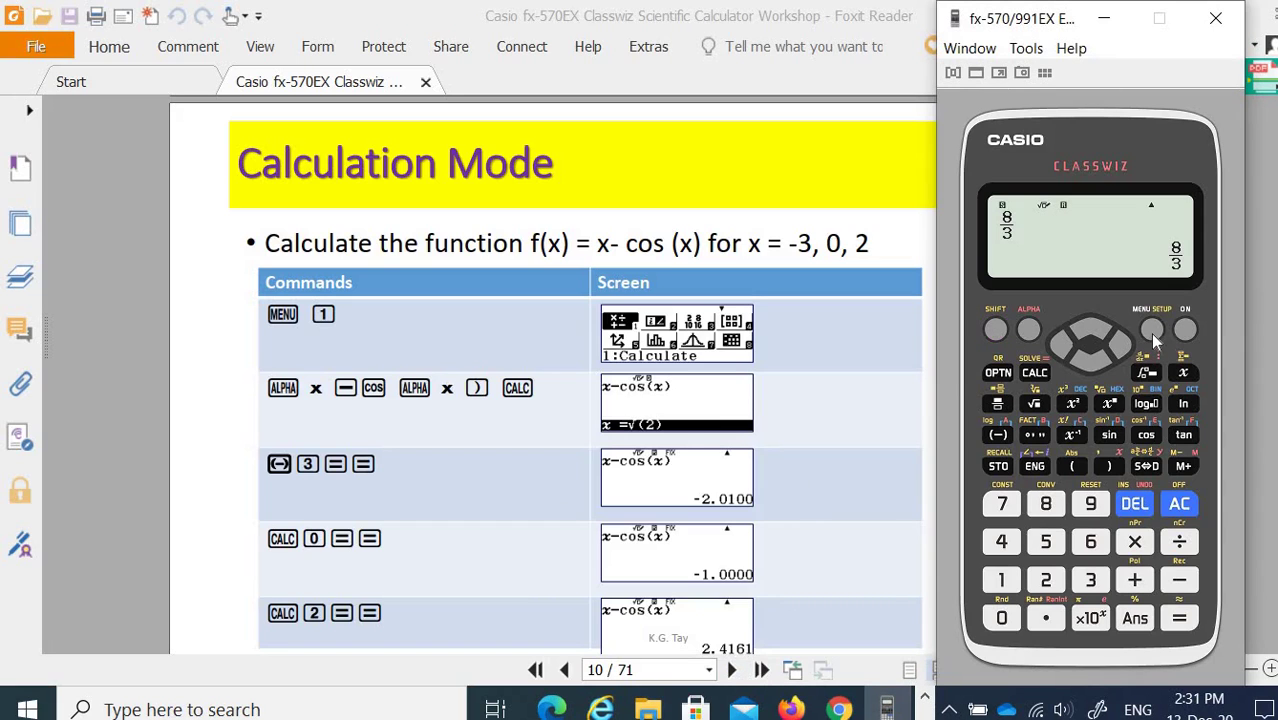
click(1151, 333)
click(1095, 359)
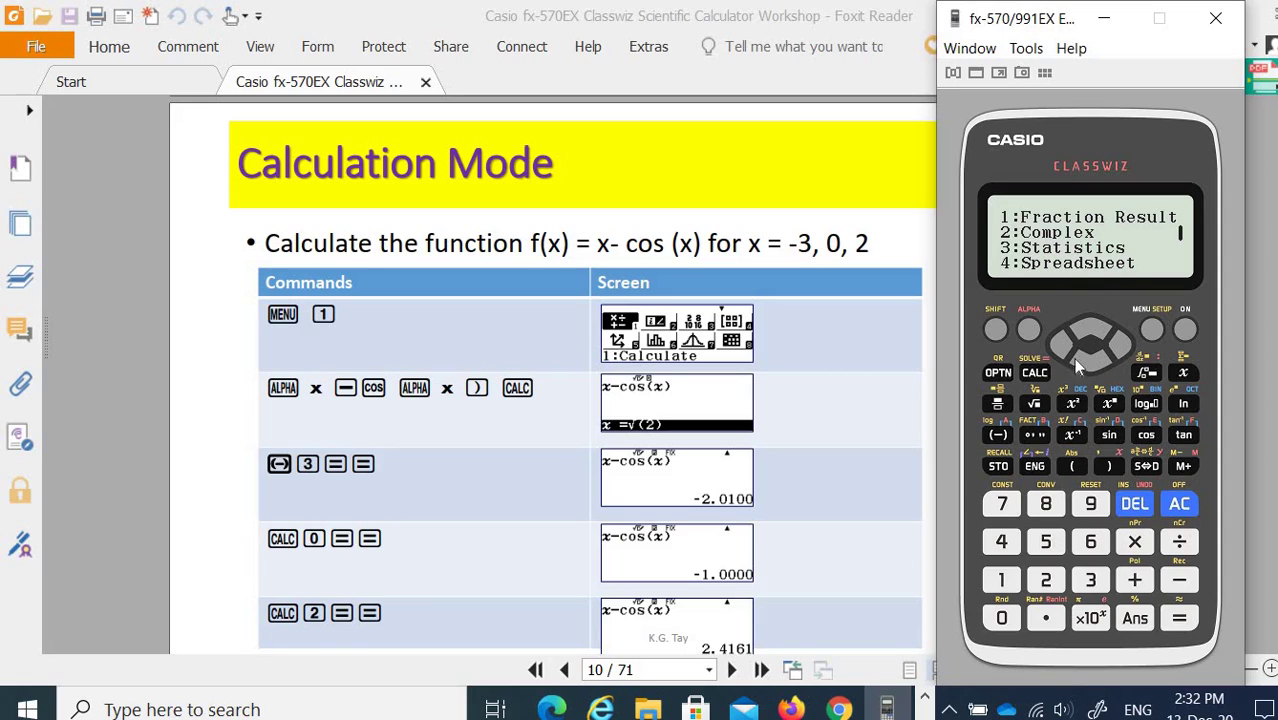
click(1091, 580)
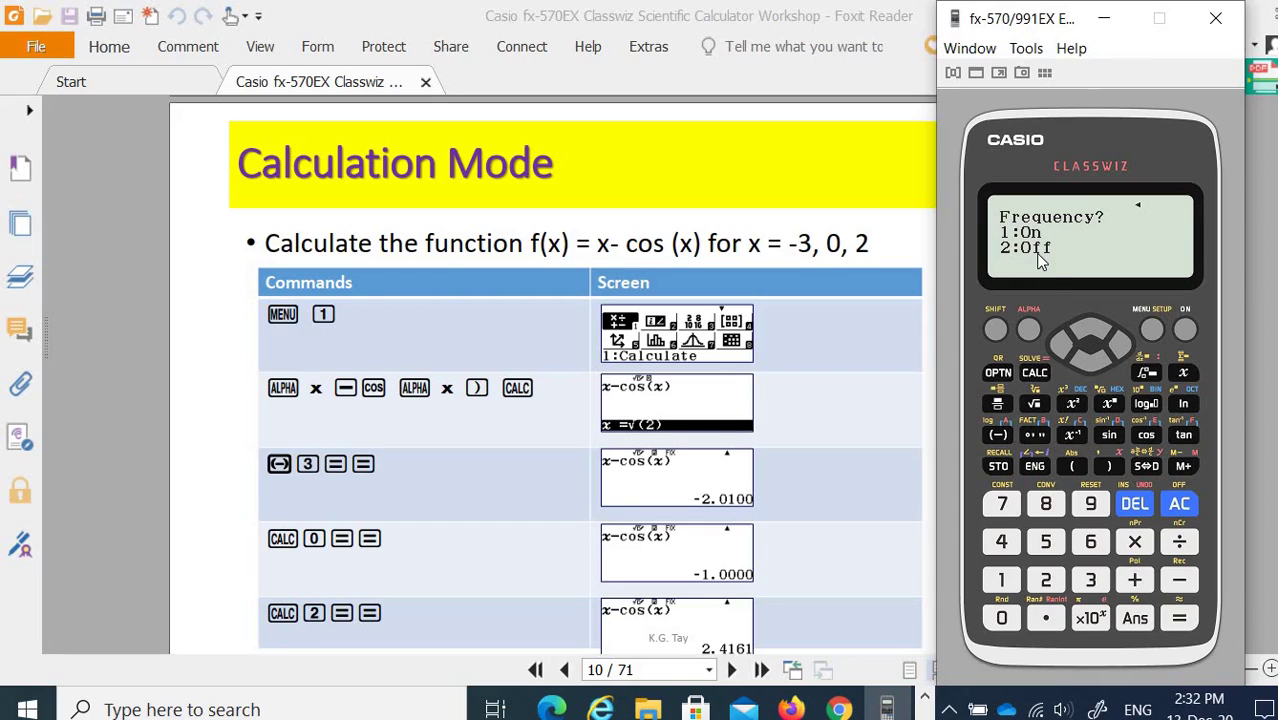
click(1008, 586)
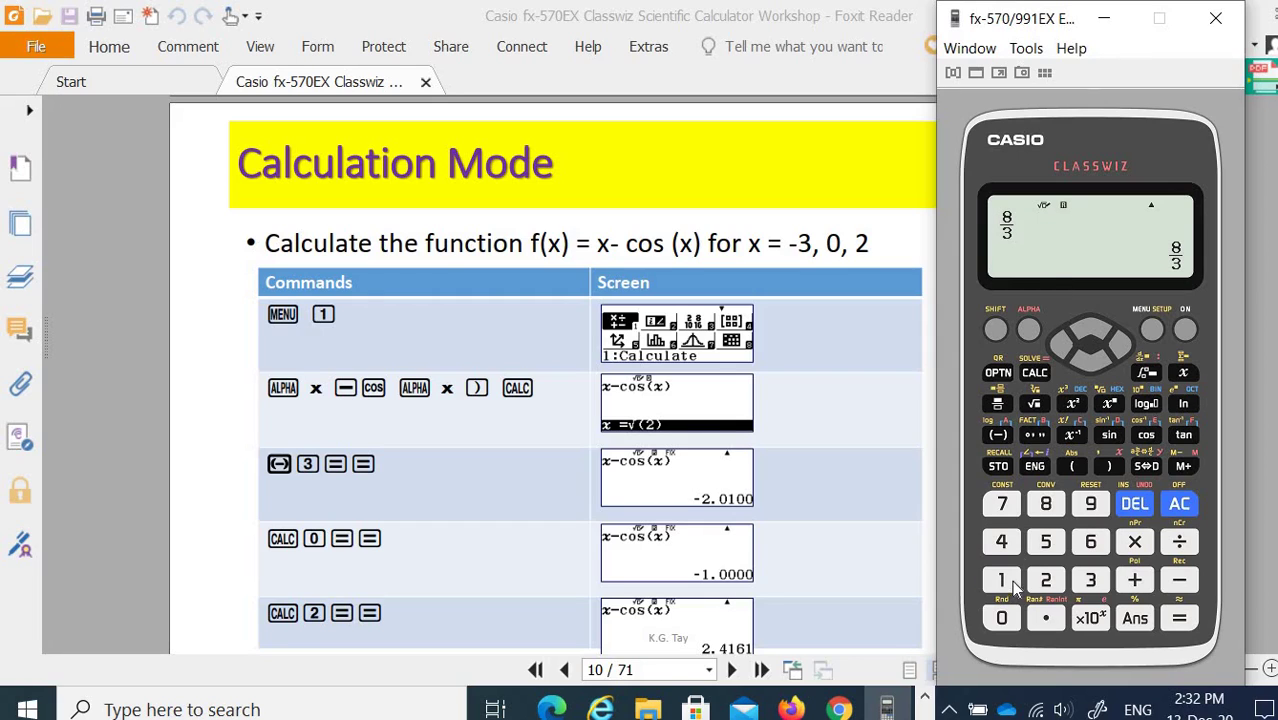
click(996, 331)
Leave SETUP and enter 1-Variable Statistics mode, showing the x and Freq data table.
click(1152, 332)
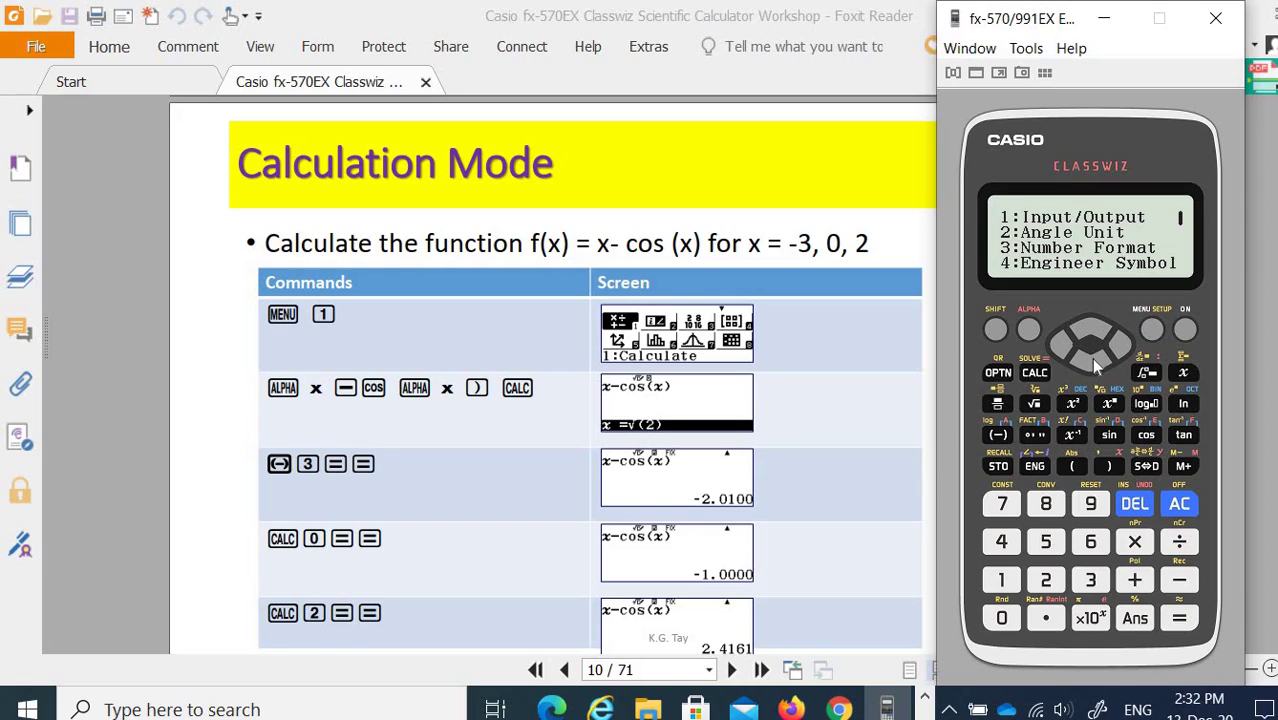
click(1180, 504)
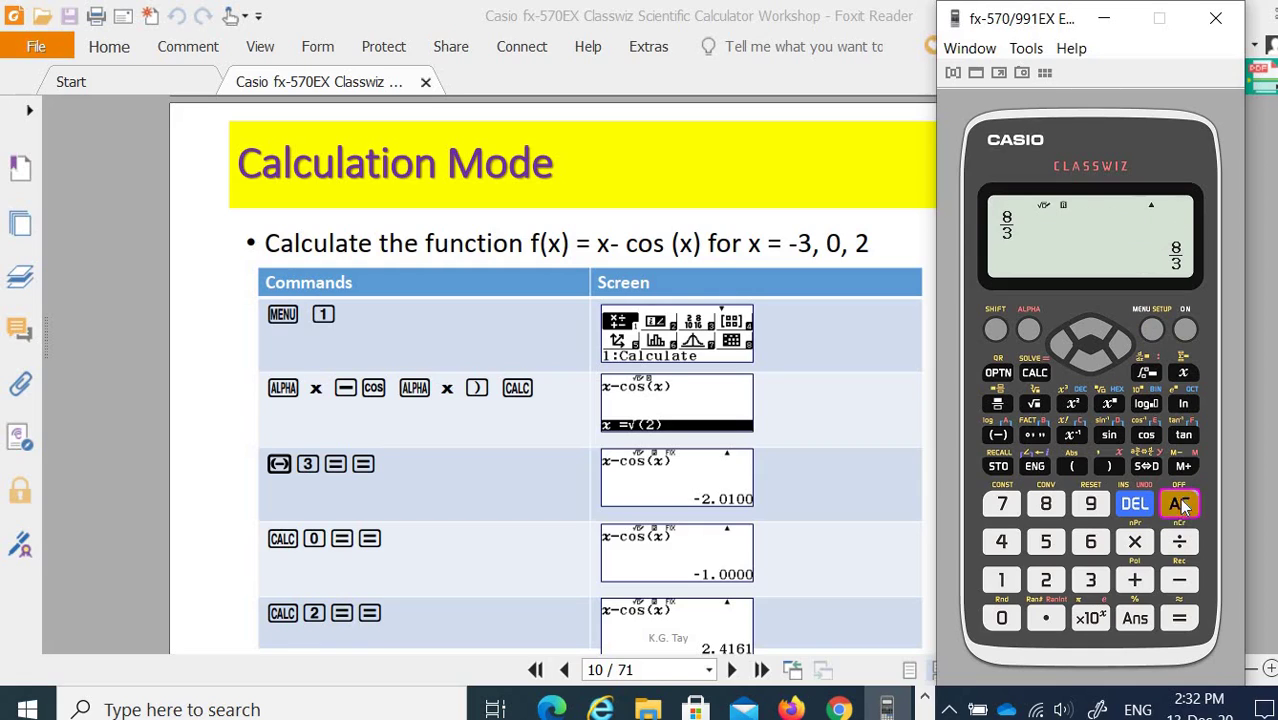
click(1150, 332)
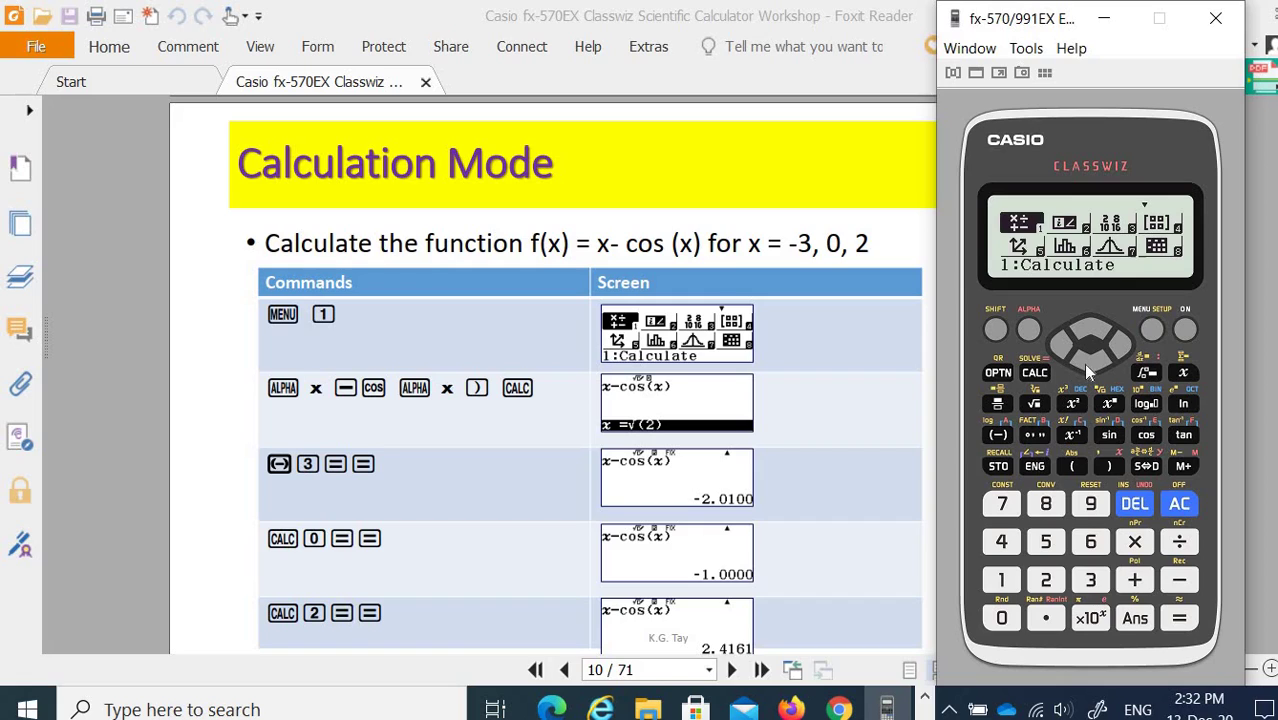
click(1088, 366)
click(1118, 344)
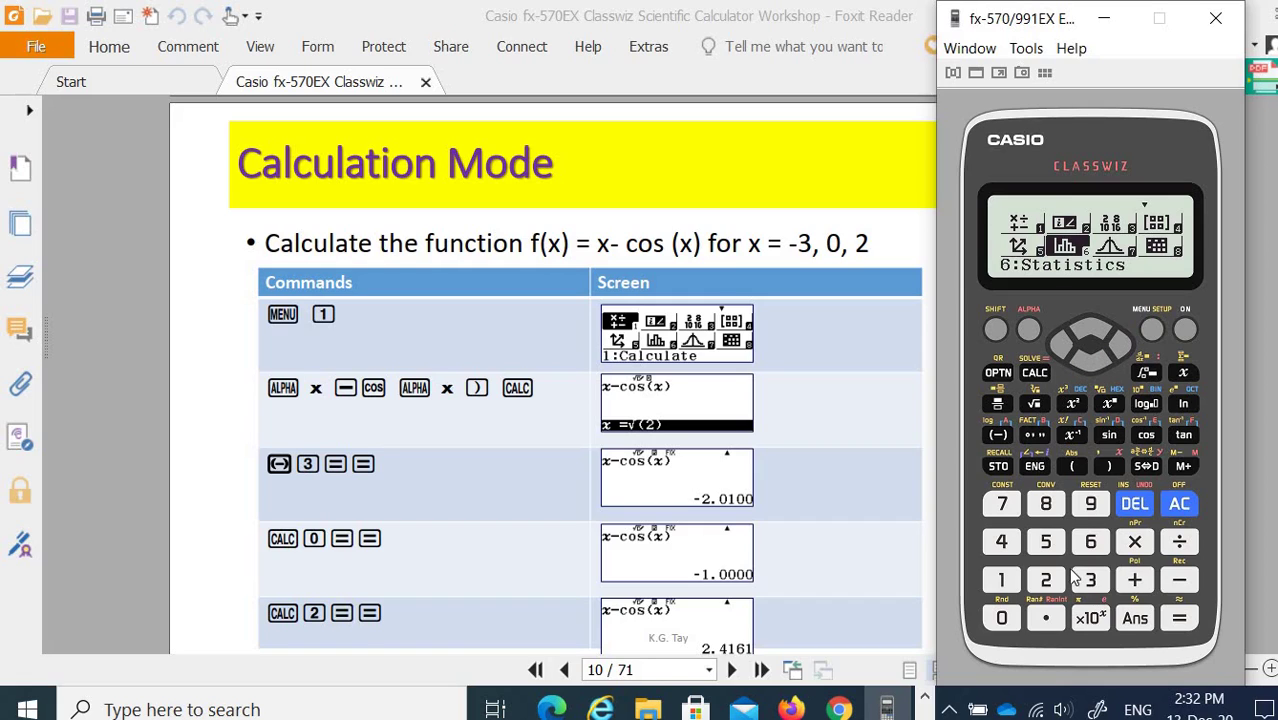
click(1091, 542)
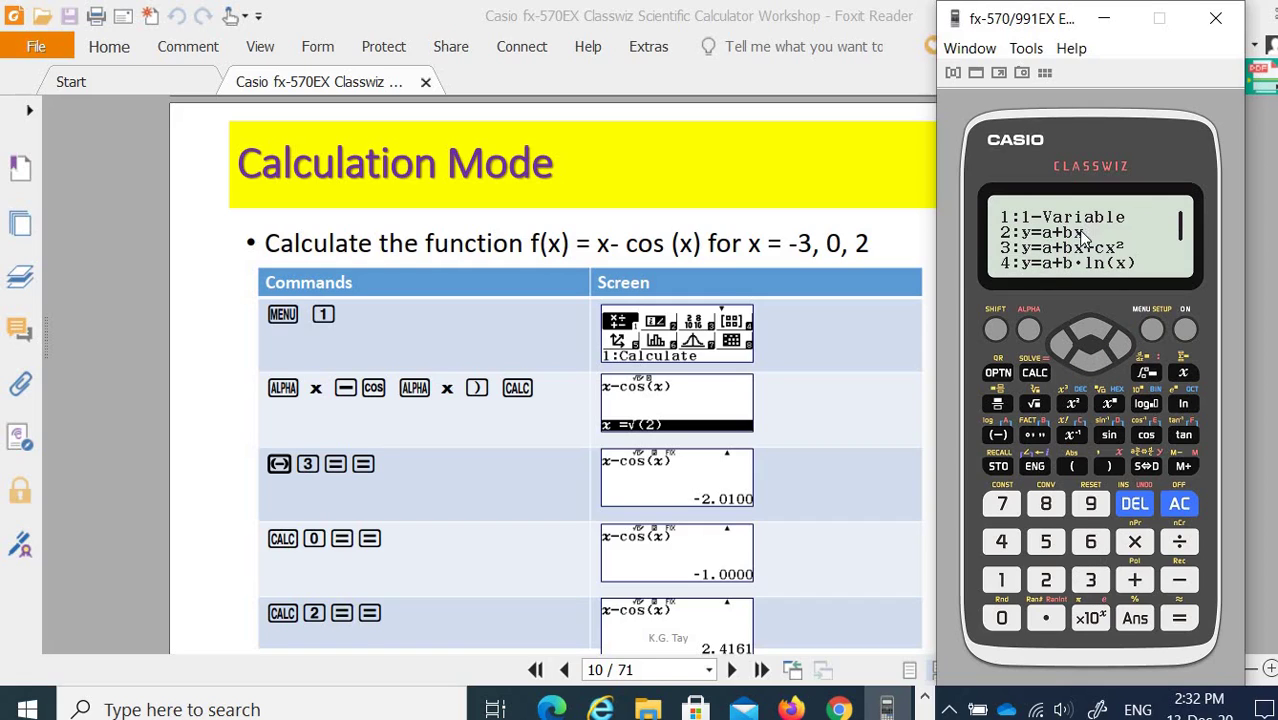
click(1001, 580)
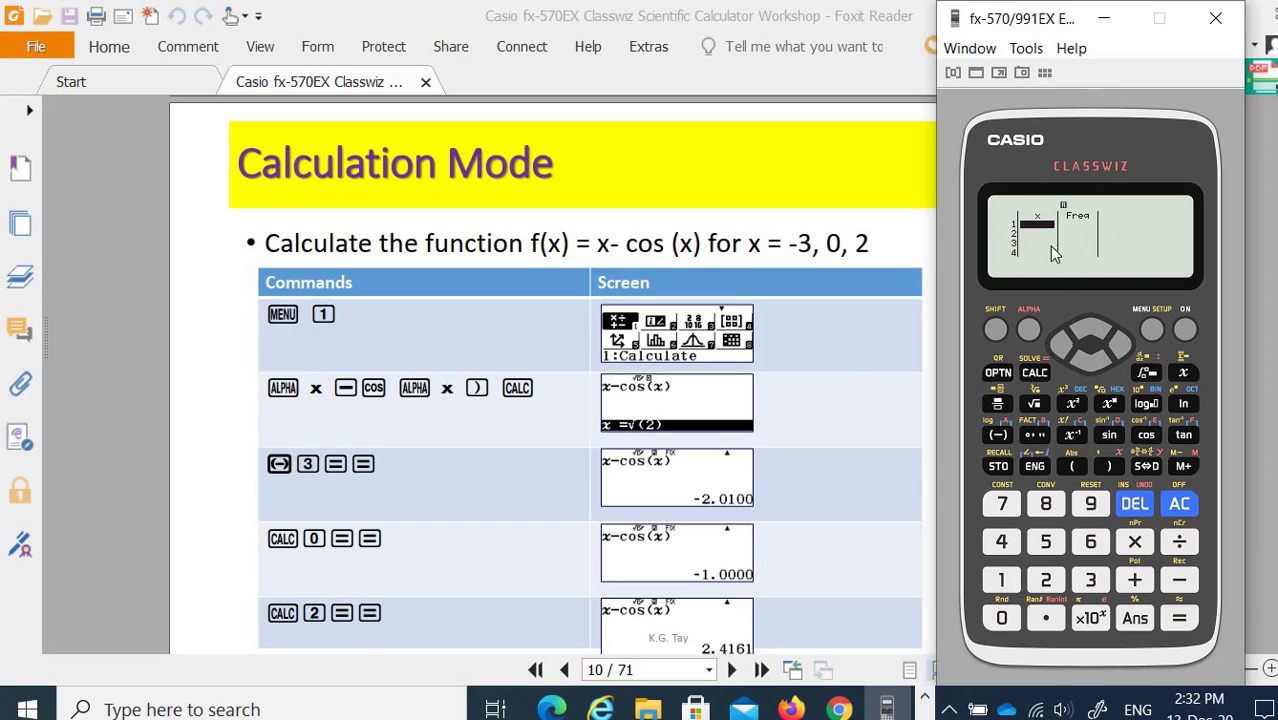